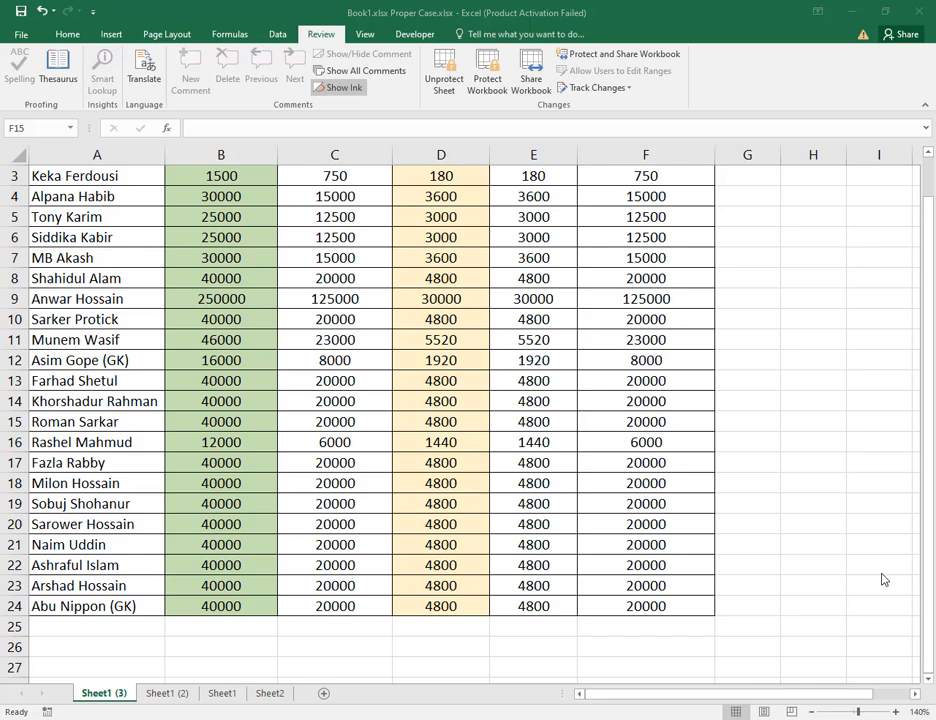
Switch to Sheet1 and open the Total Salary formula in F3 for viewing.
scroll(704, 397, "up", 1)
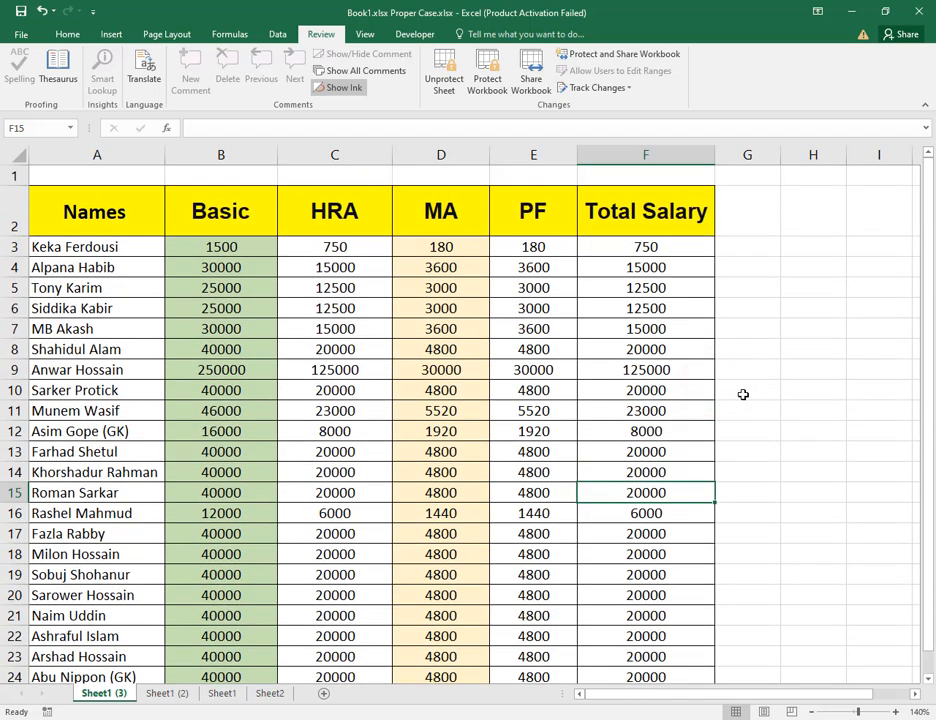
left_click(224, 693)
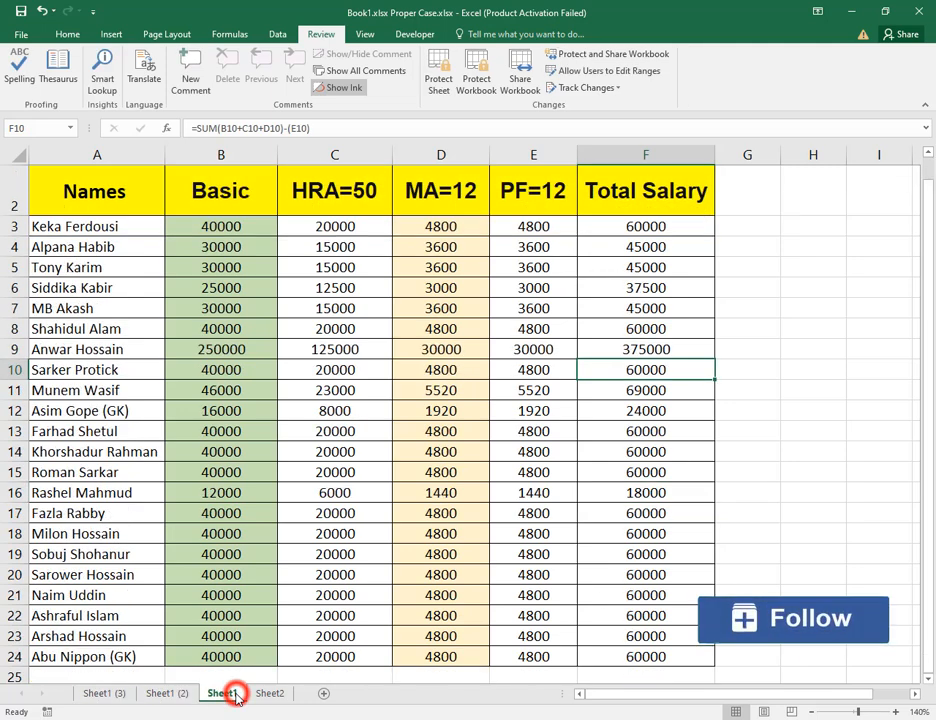
left_click(683, 234)
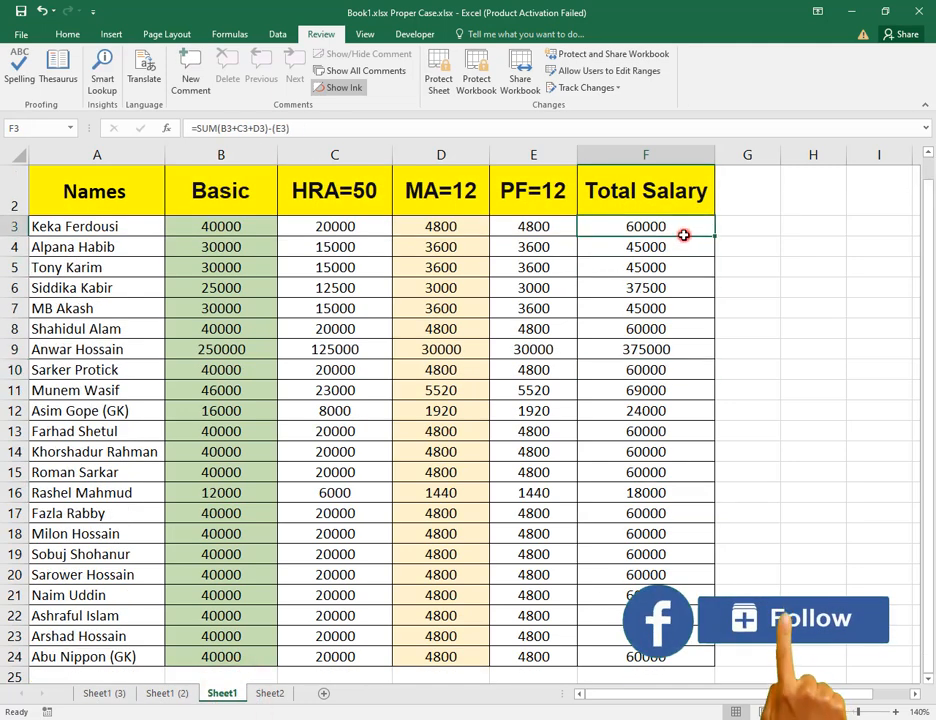
left_click(305, 124)
triple_click(303, 122)
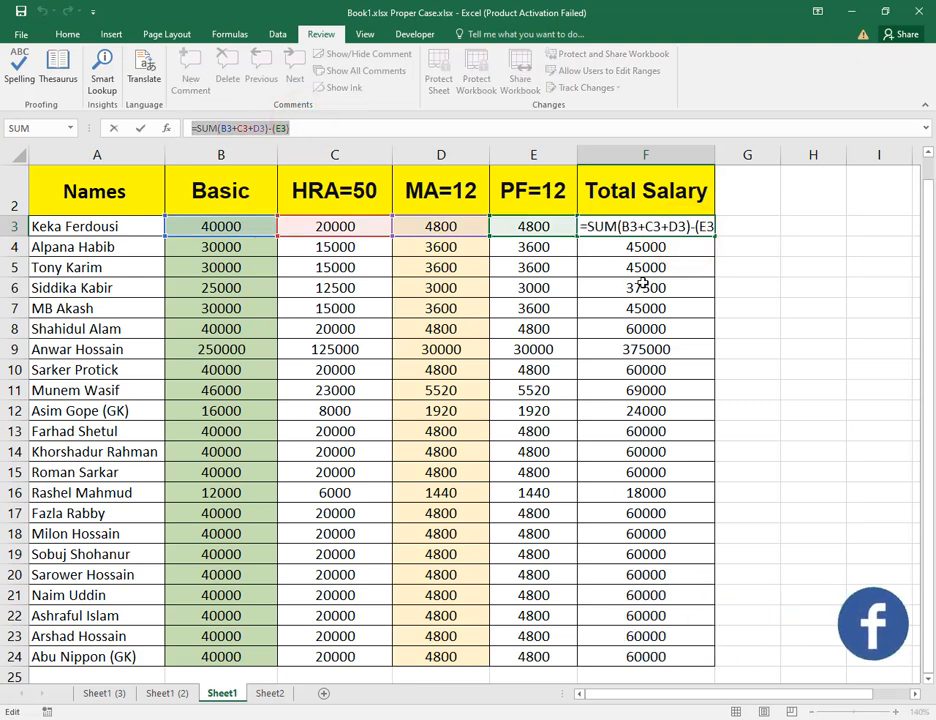
key("Return")
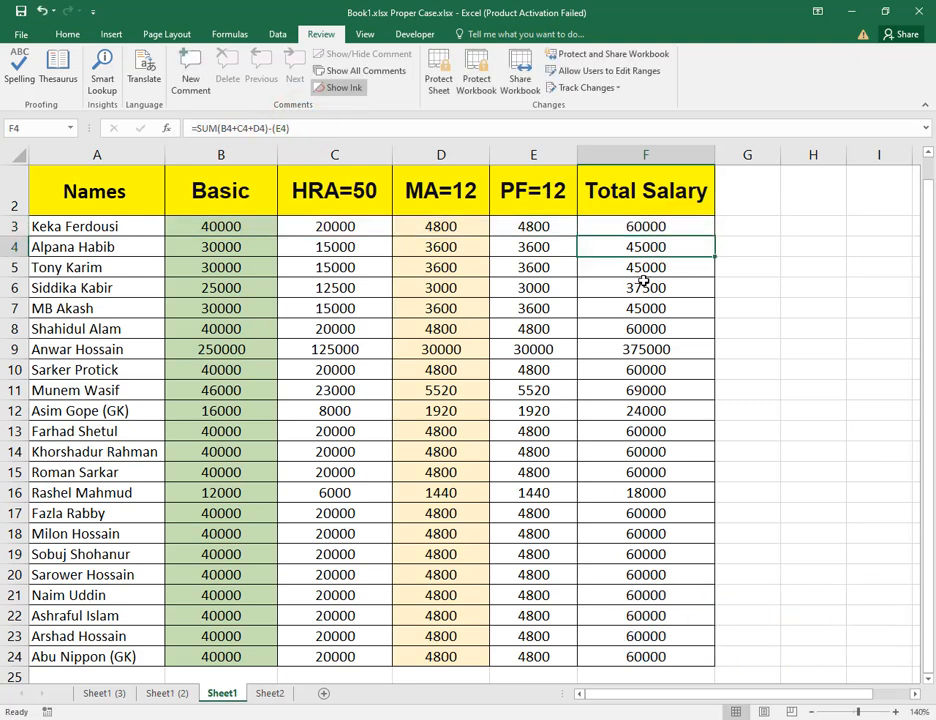
left_click(608, 284)
double_click(625, 286)
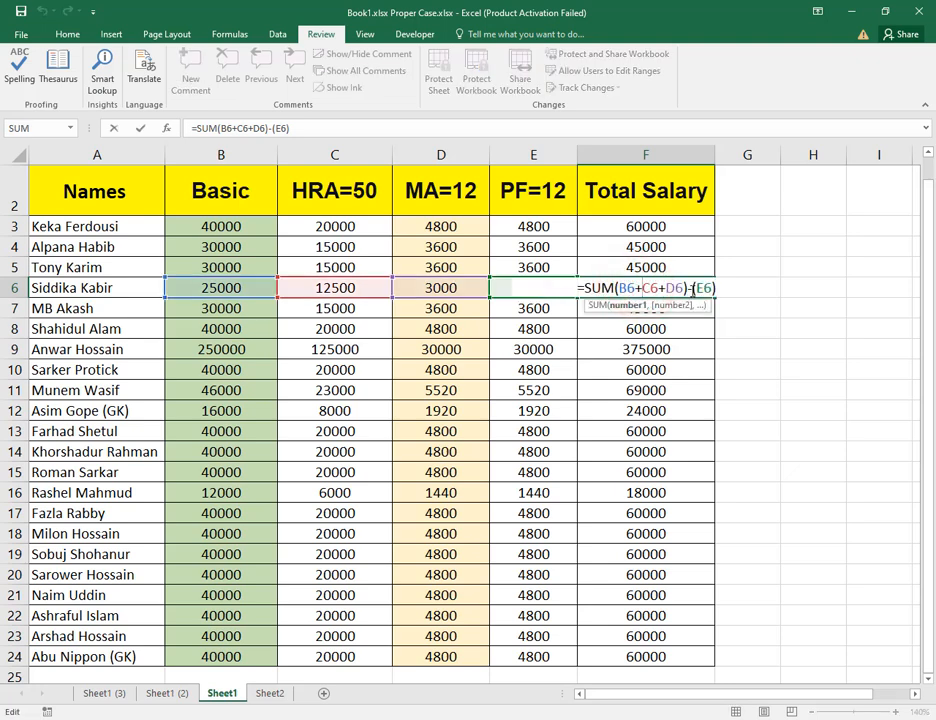
key("Return")
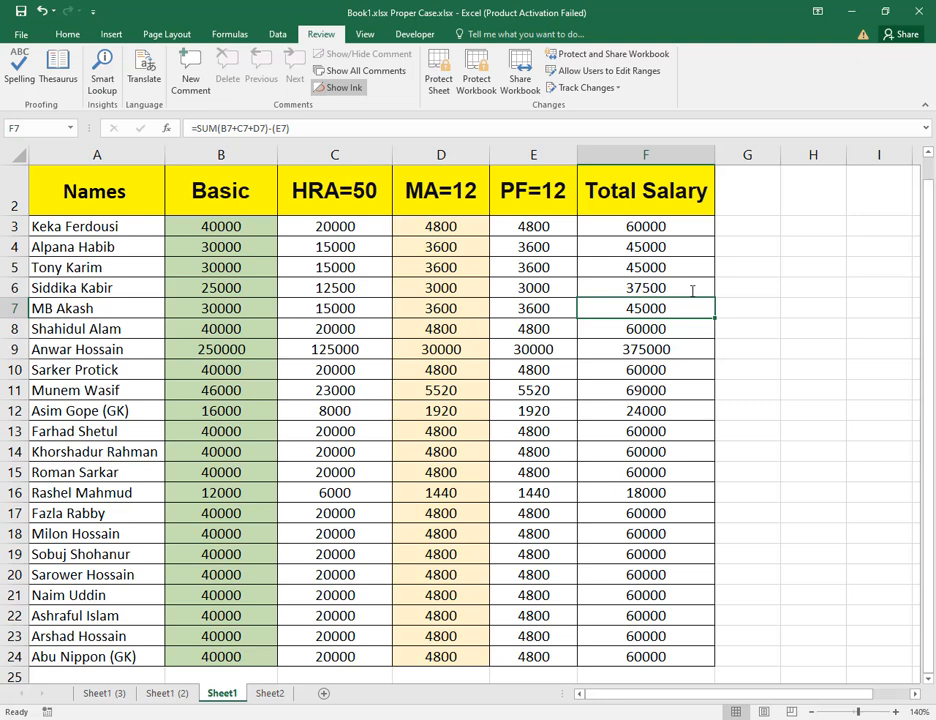
left_click(692, 290)
double_click(692, 290)
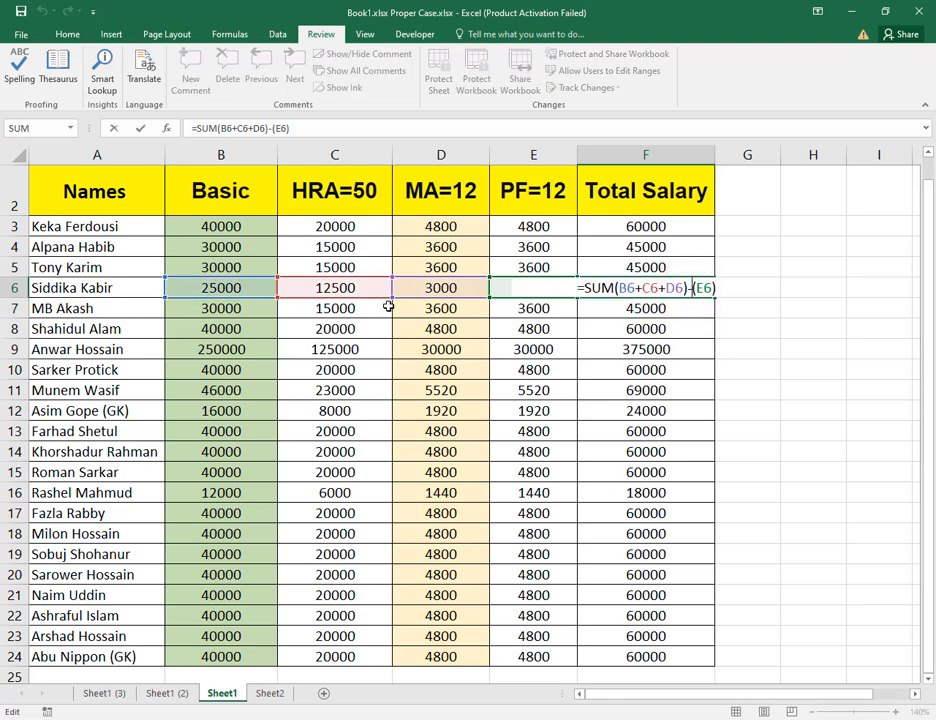
key("Return")
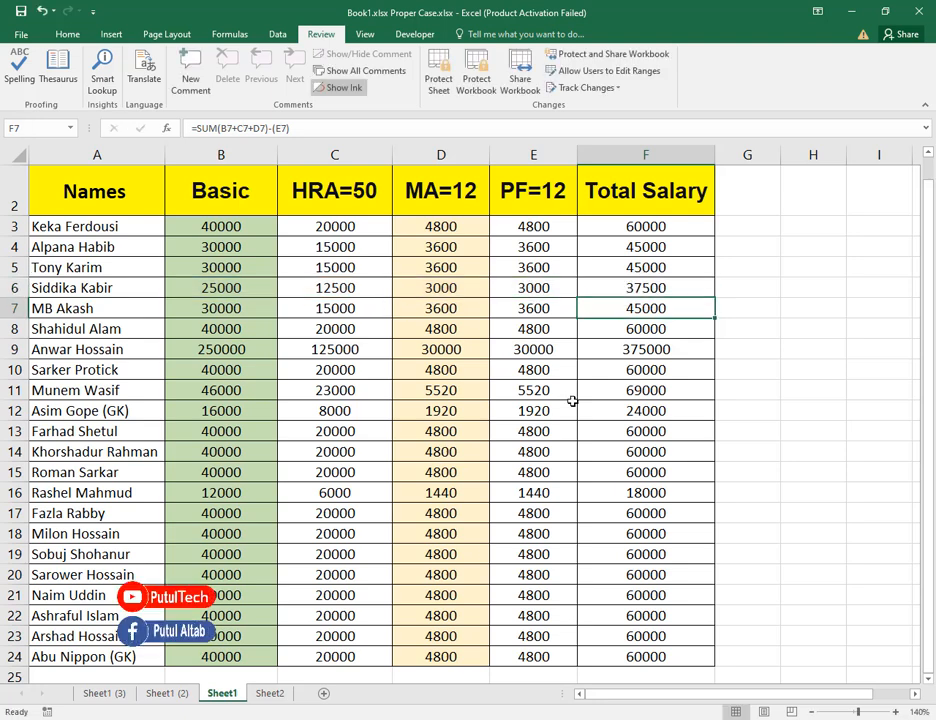
left_click(661, 476)
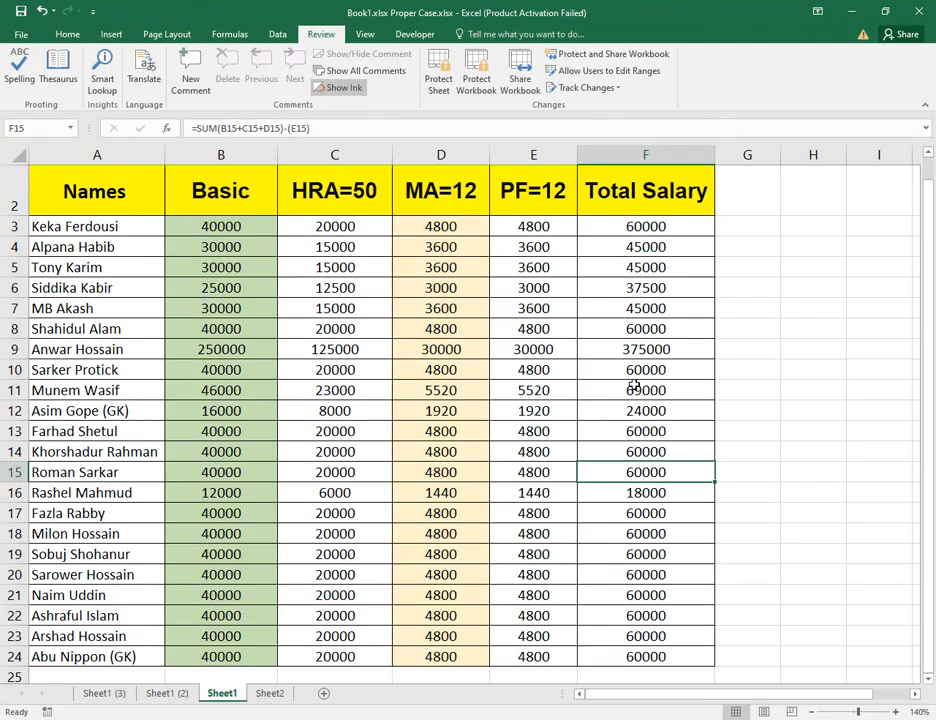
left_click(652, 305)
left_click_drag(327, 134, 197, 127)
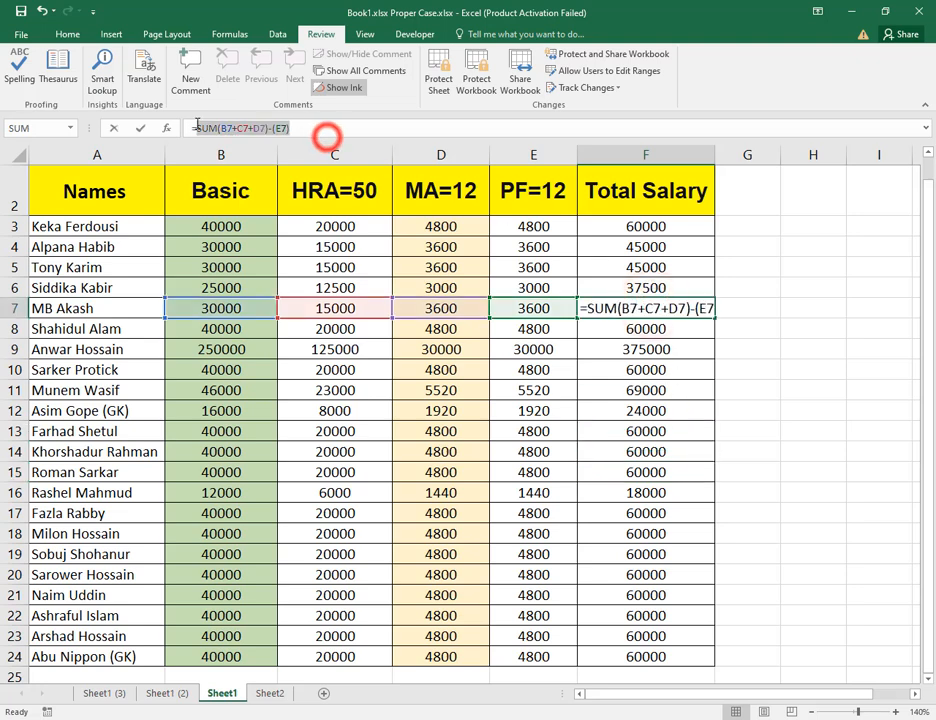
left_click(720, 403)
left_click(123, 697)
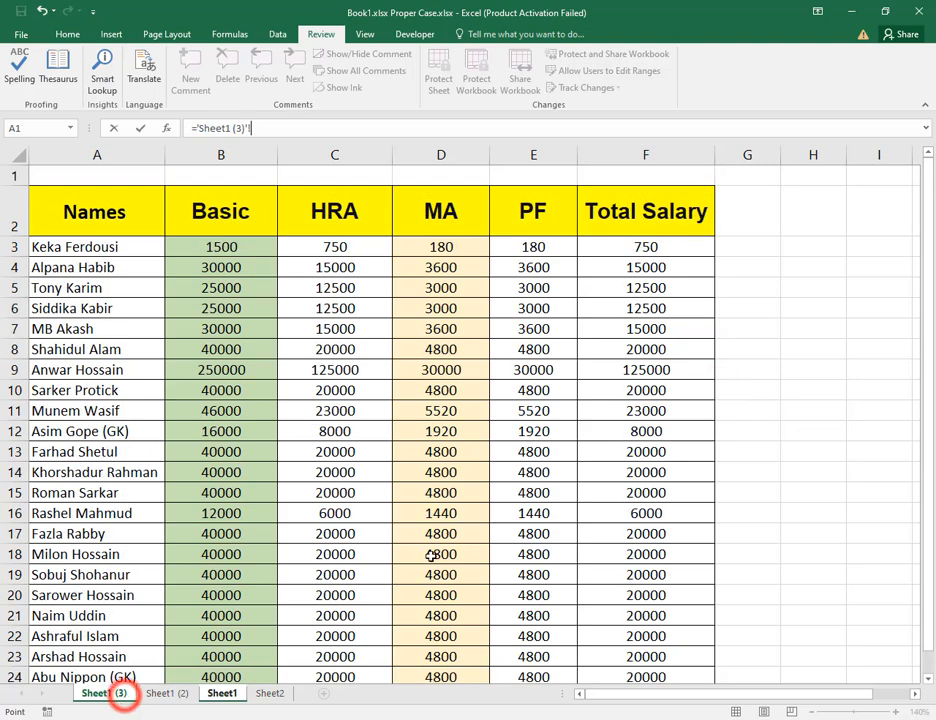
left_click(685, 368)
left_click(668, 302)
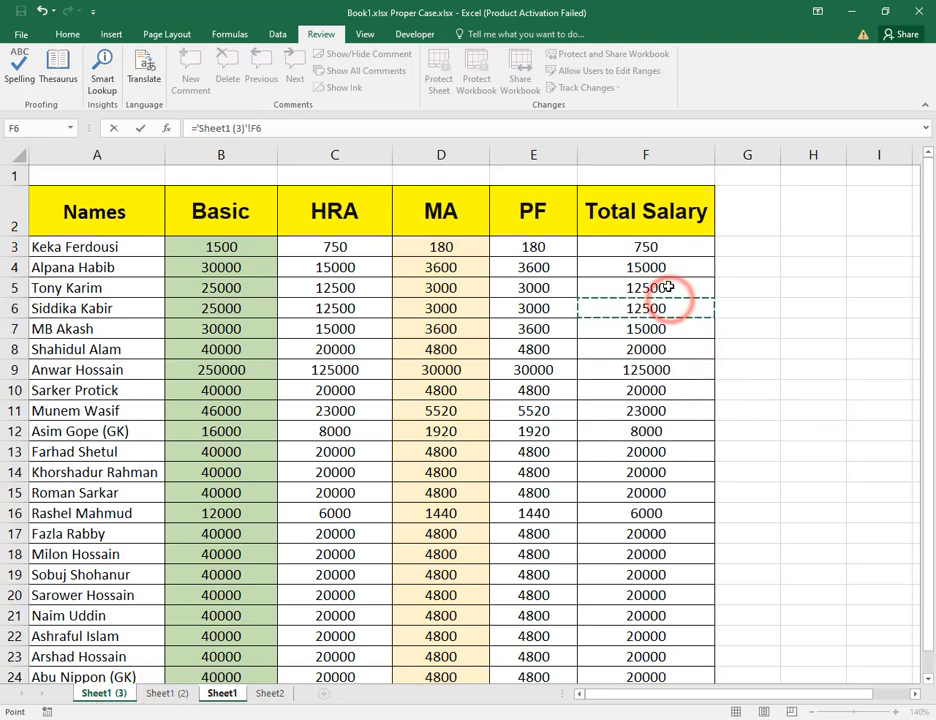
left_click(670, 288)
left_click(650, 365)
left_click(663, 405)
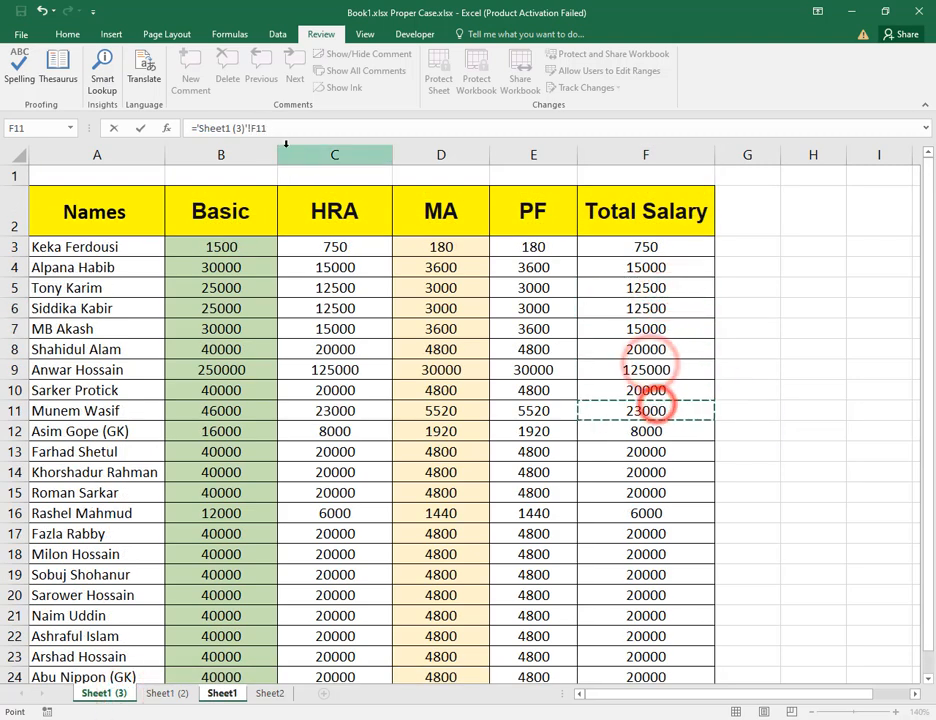
left_click(271, 381)
left_click(216, 345)
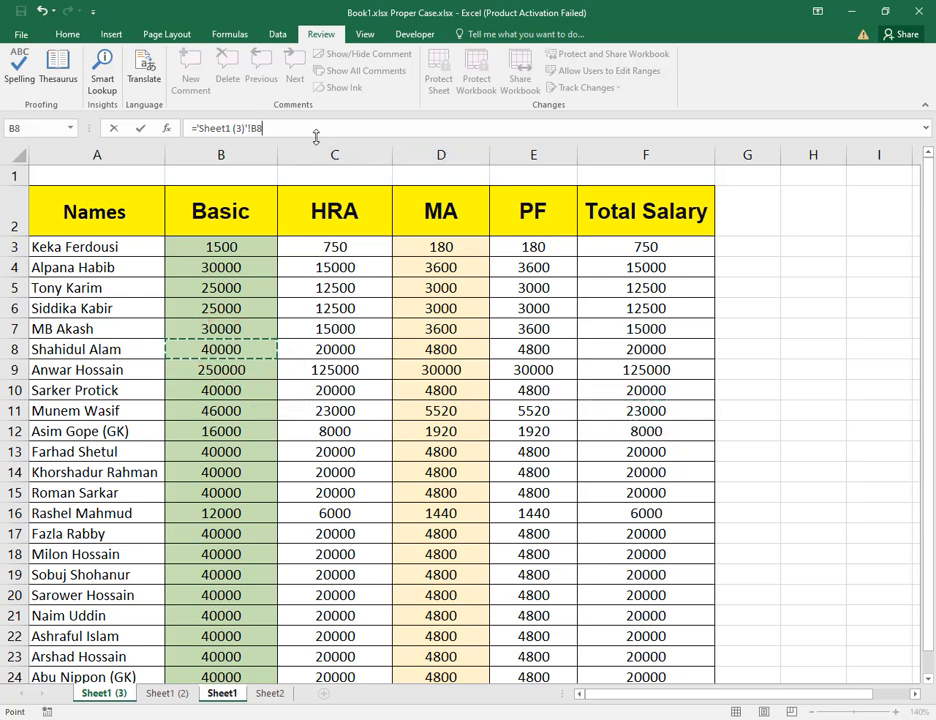
left_click(562, 347)
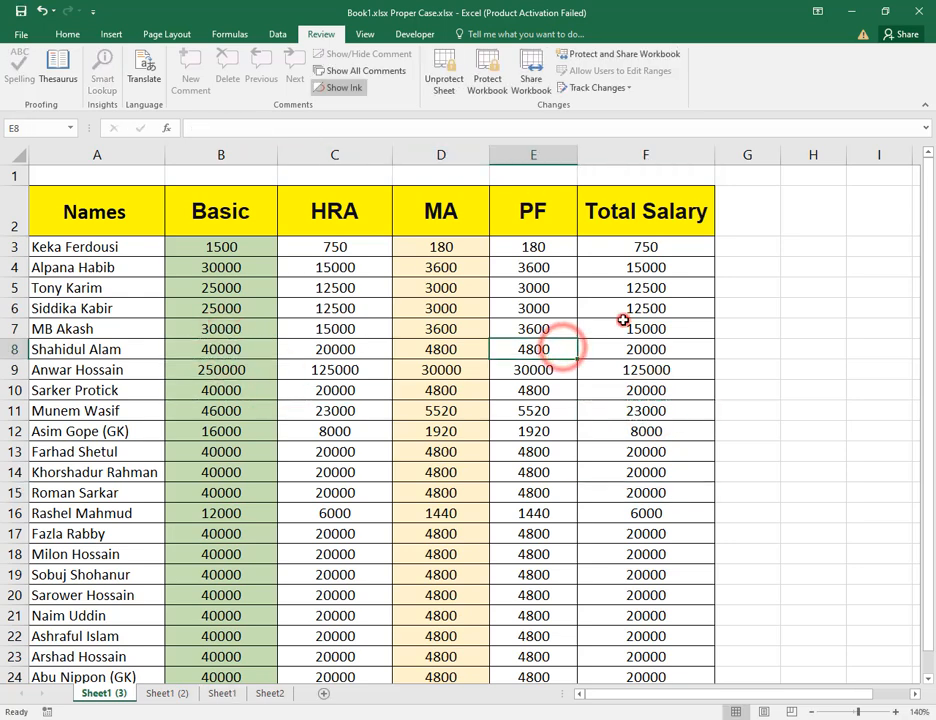
left_click(622, 321)
left_click(667, 353)
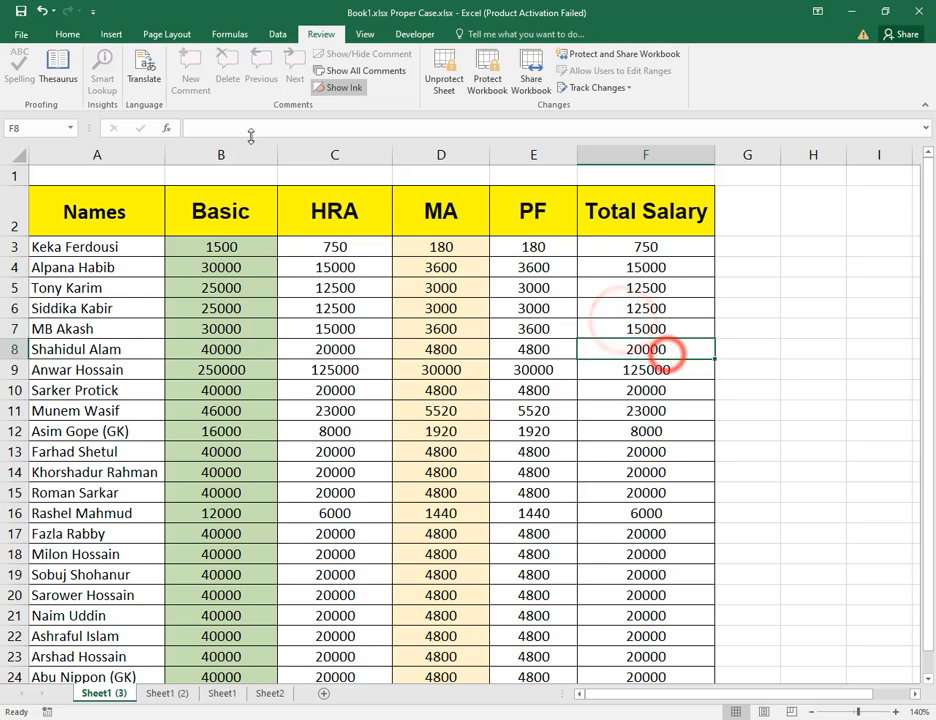
Examine Total Salary and Basic cells on Sheet1 (3) and look over Sheet2 and Sheet1.
left_click(645, 288)
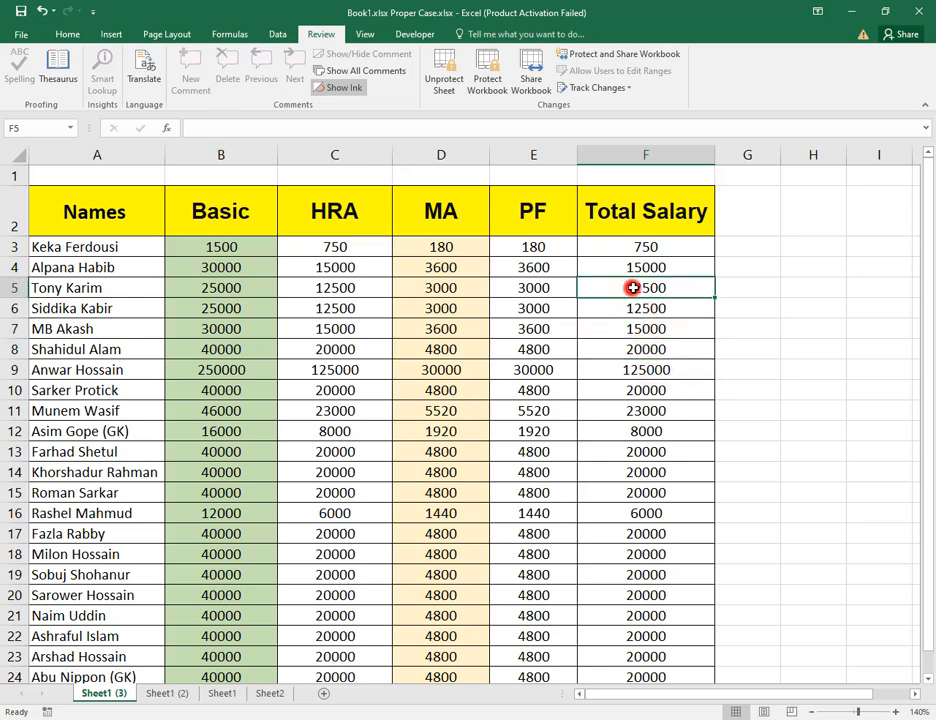
left_click(667, 383)
left_click(621, 510)
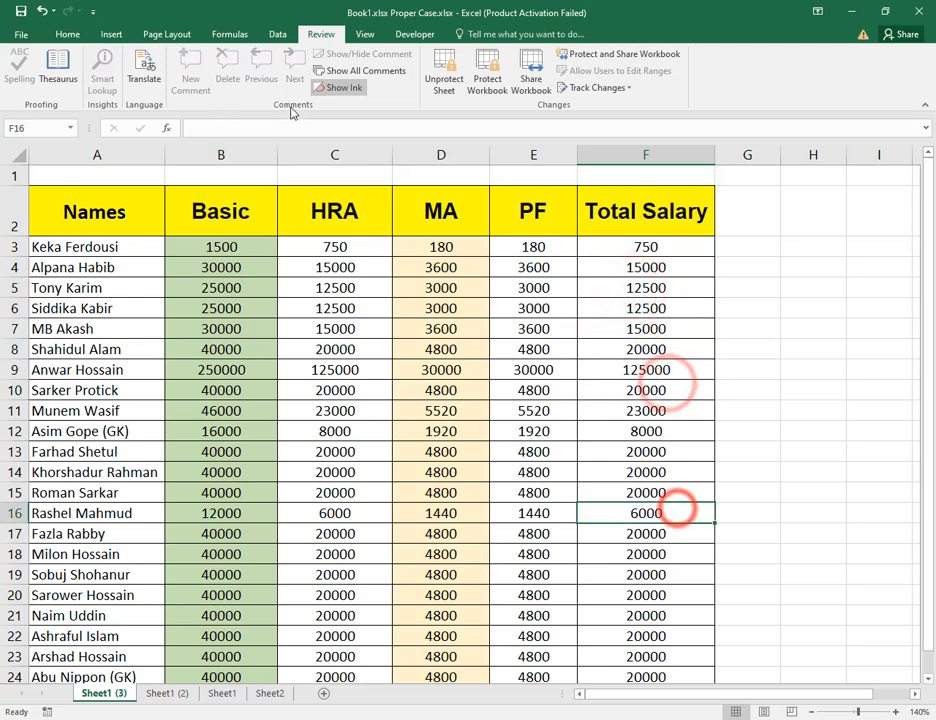
left_click(236, 288)
left_click(270, 693)
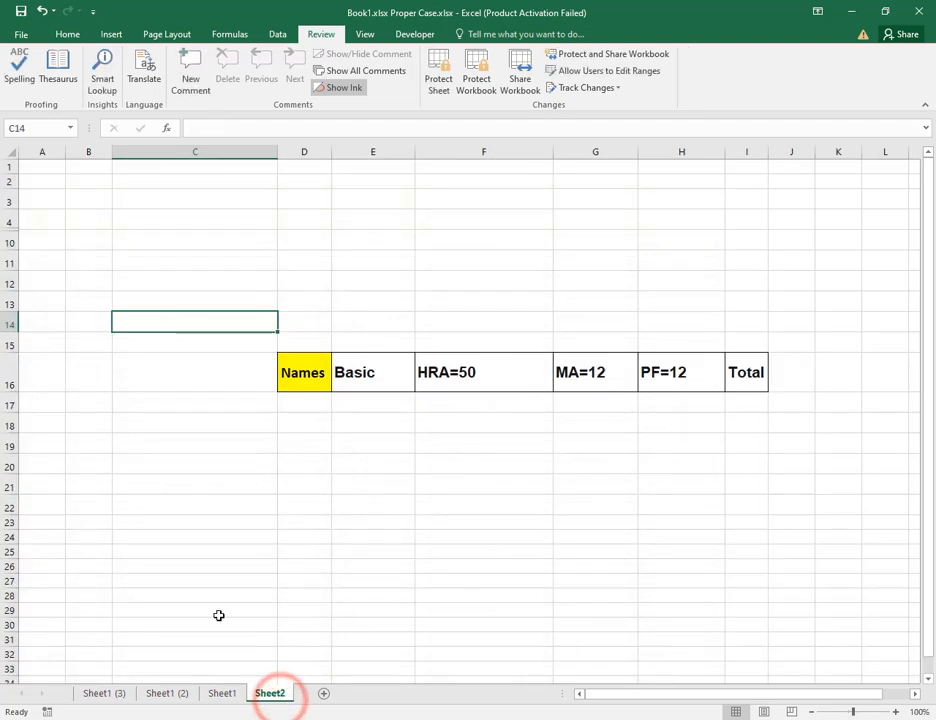
left_click(222, 693)
left_click(650, 430)
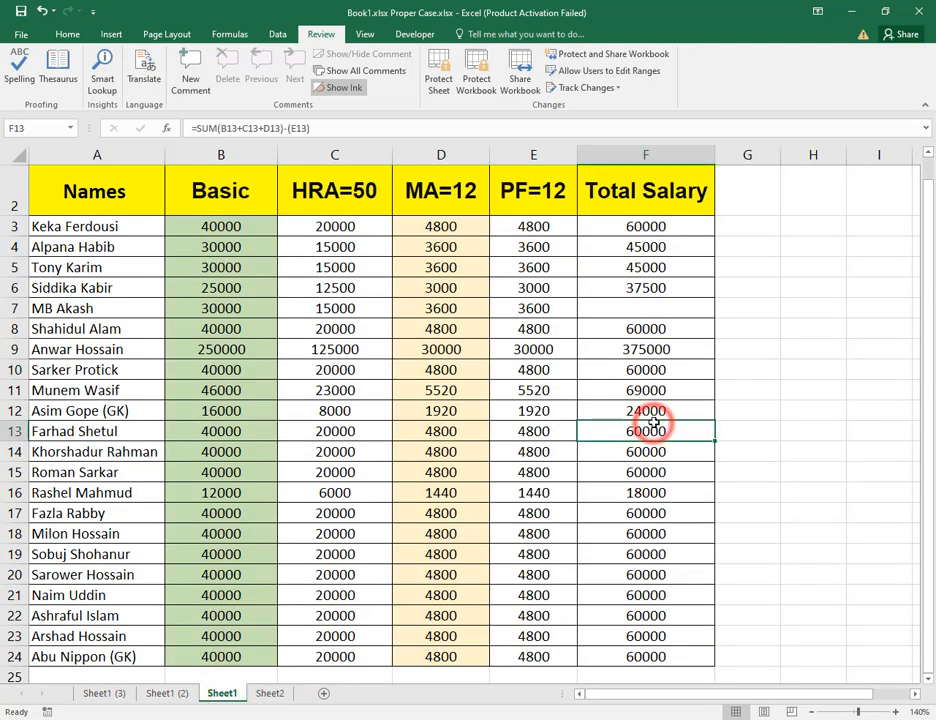
Examine the Total Salary, MA and PF cells on Sheet1 (3).
left_click(90, 693)
left_click(607, 462)
left_click(658, 525)
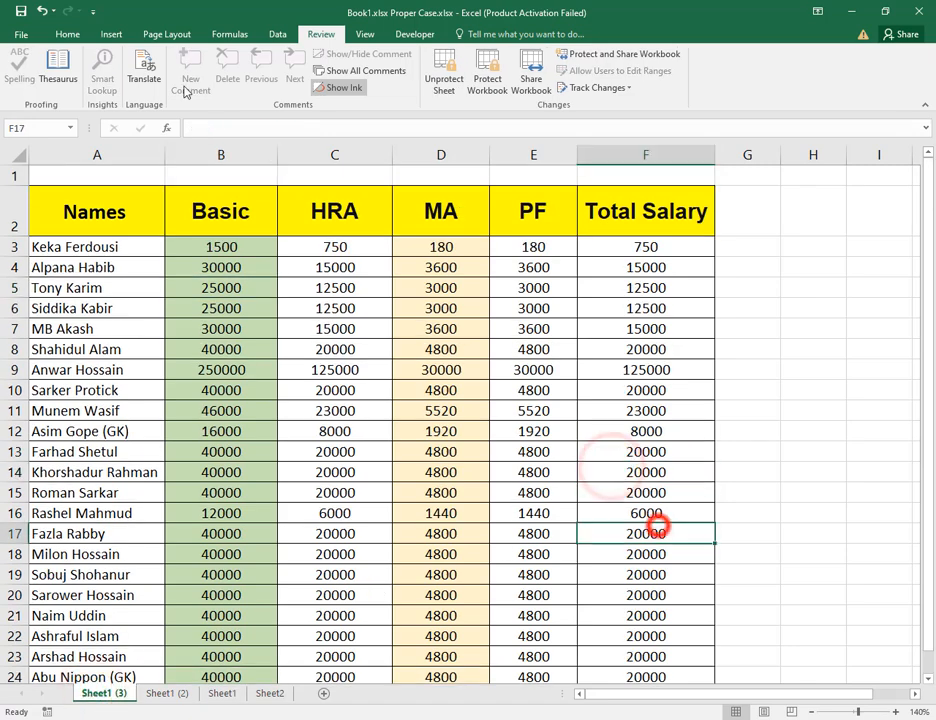
left_click(657, 311)
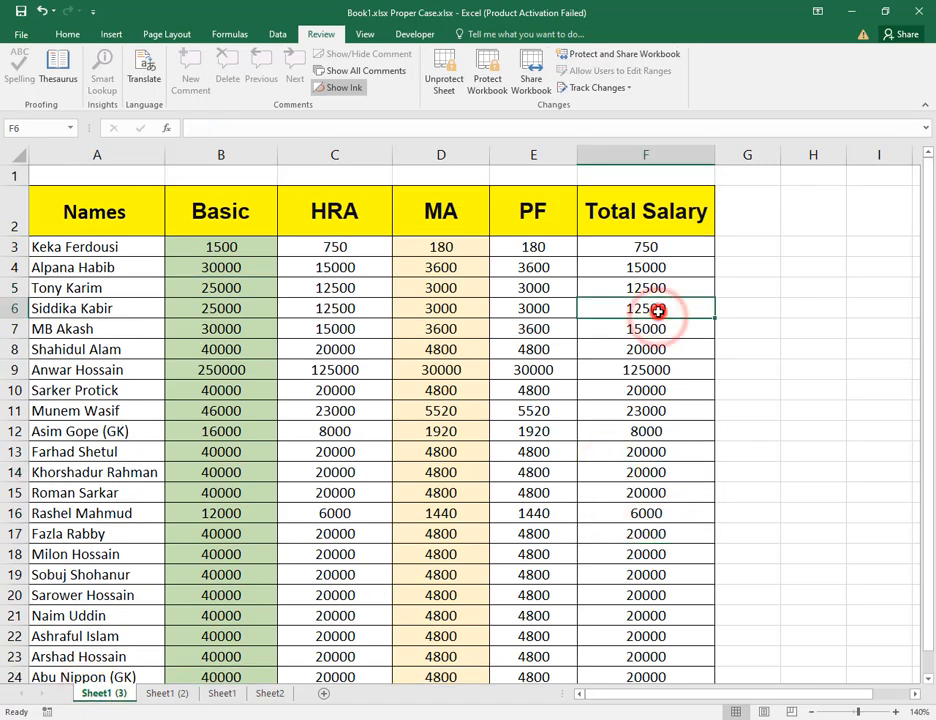
double_click(657, 311)
left_click(478, 408)
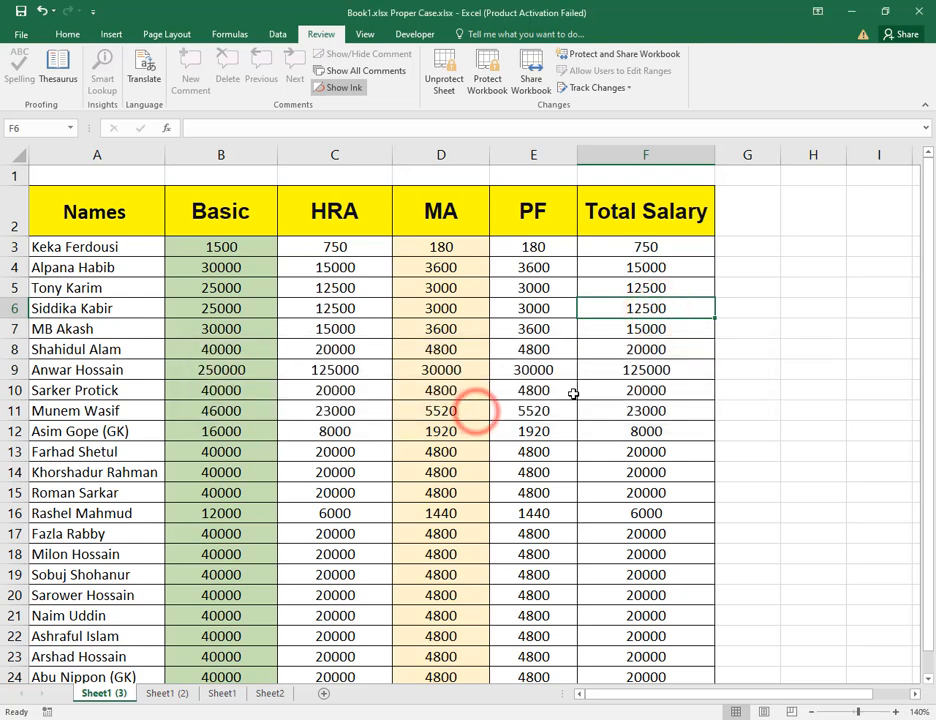
double_click(491, 361)
double_click(539, 381)
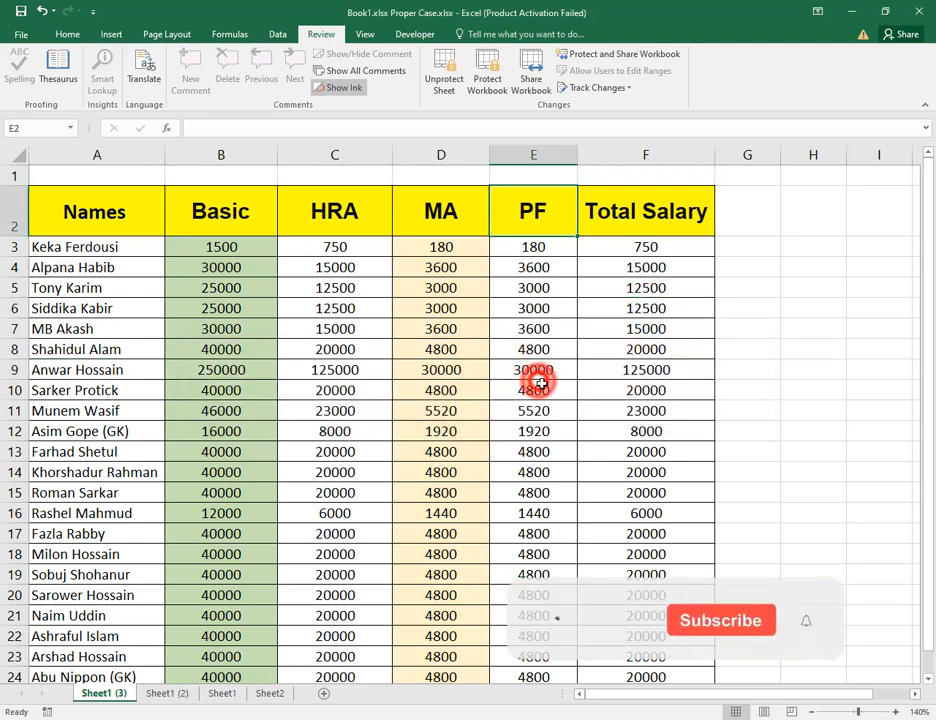
left_click(640, 349)
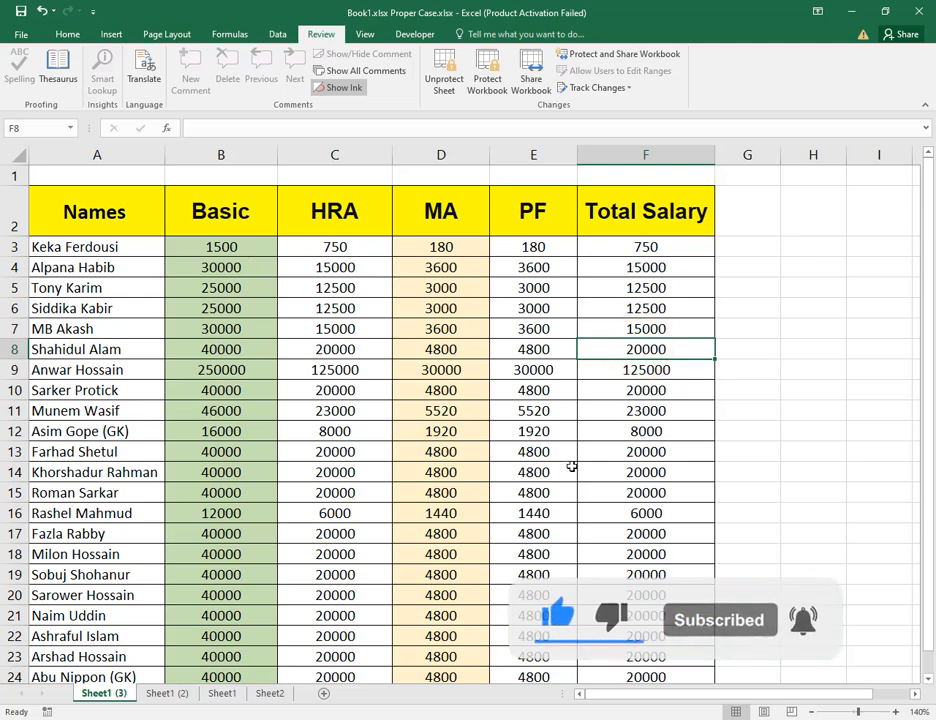
double_click(232, 247)
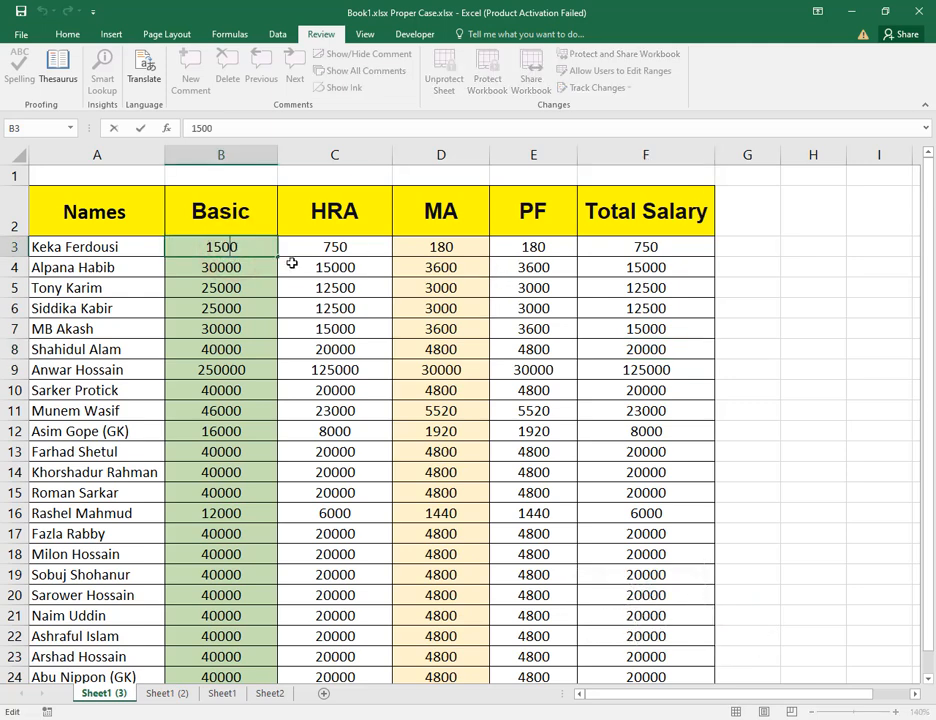
type("4")
key("Return")
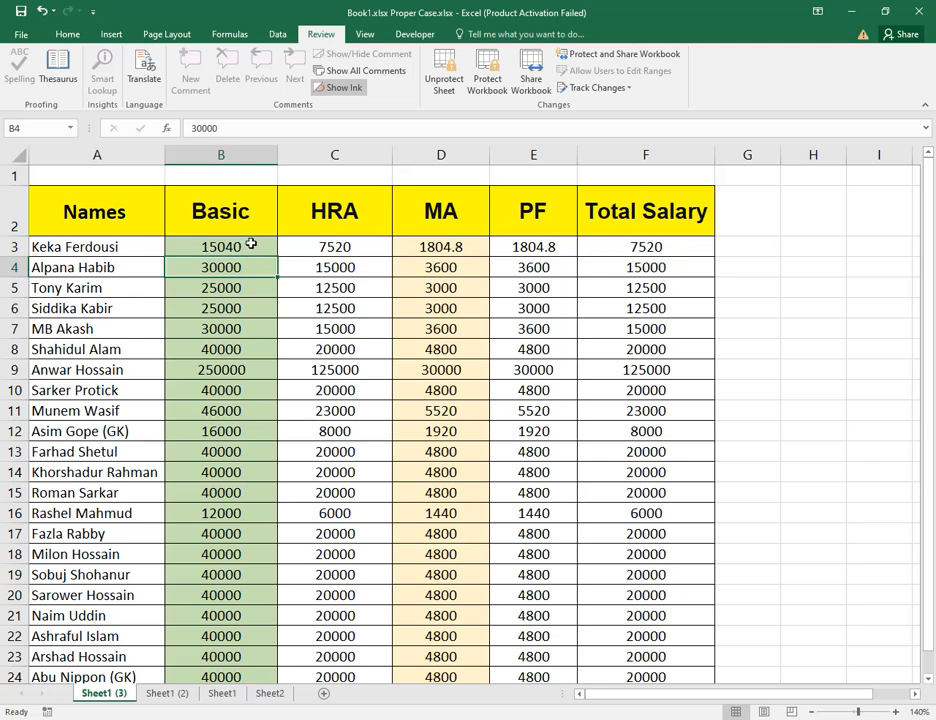
Select the Basic values on Sheet1 (3) and switch via Sheet2 back to Sheet1.
left_click_drag(248, 252, 213, 679)
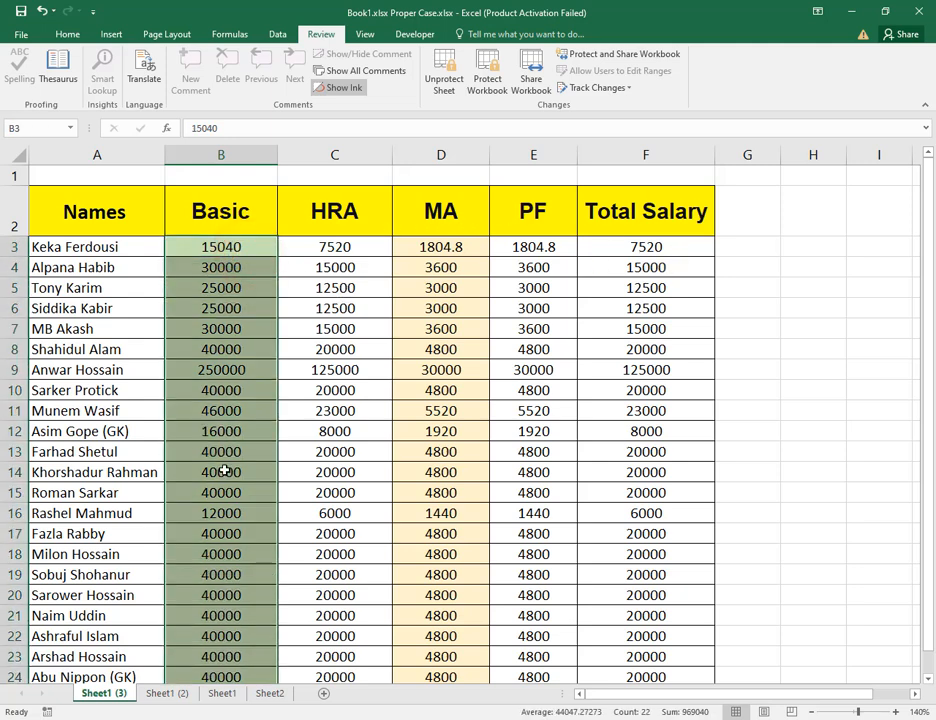
left_click(382, 464)
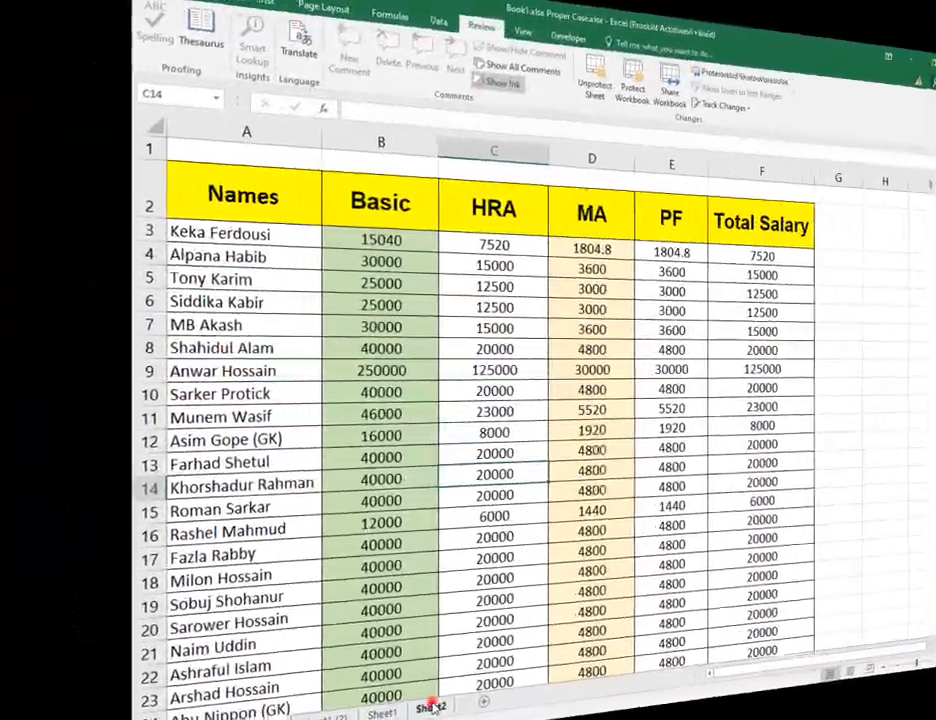
left_click(269, 693)
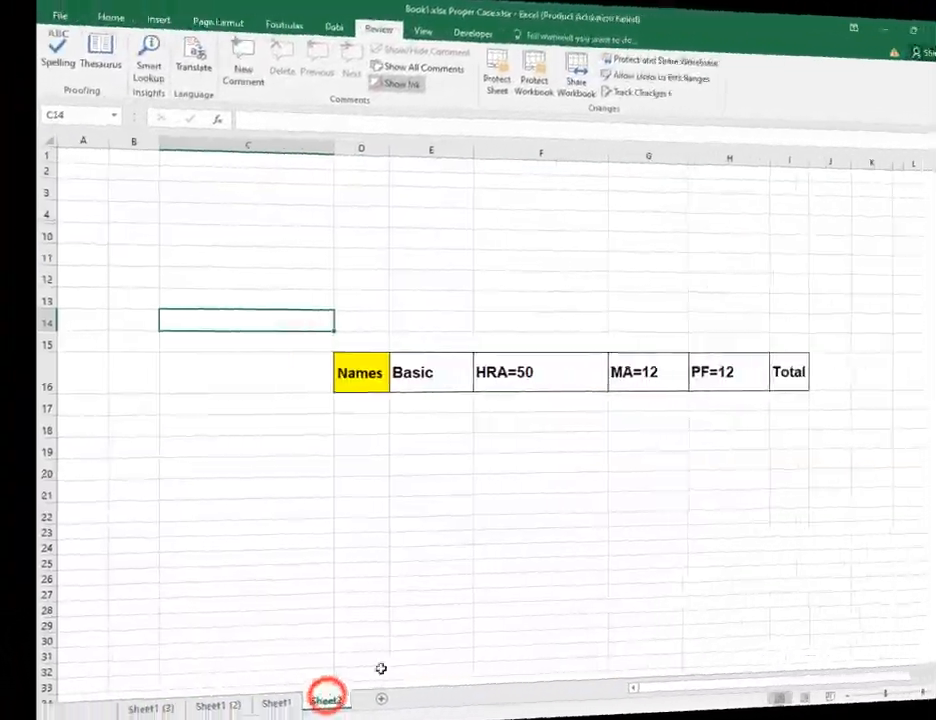
left_click(224, 694)
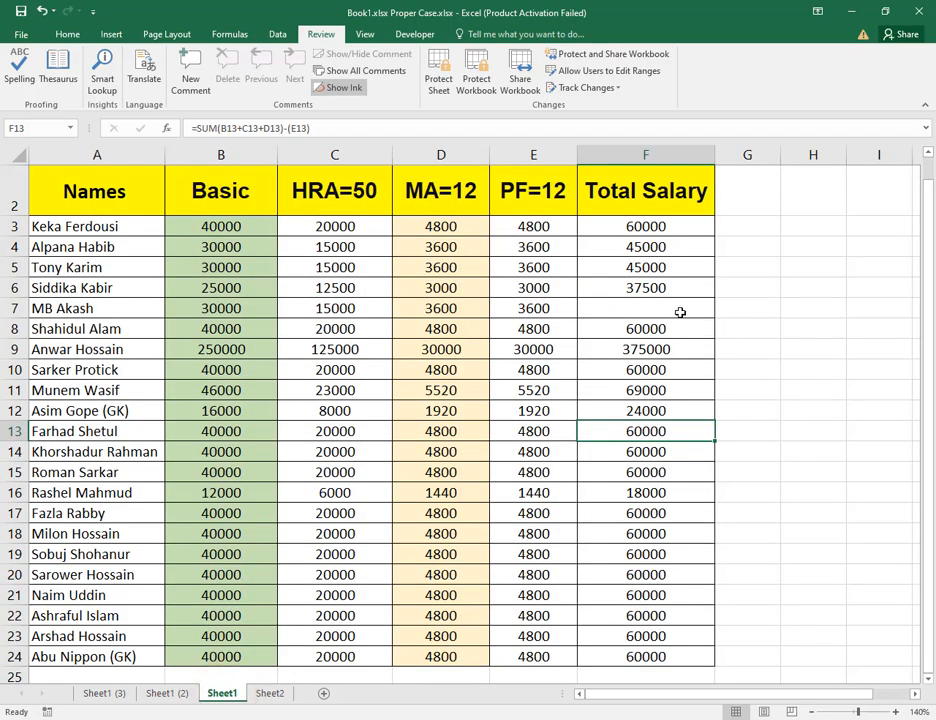
left_click(14, 308)
right_click(15, 309)
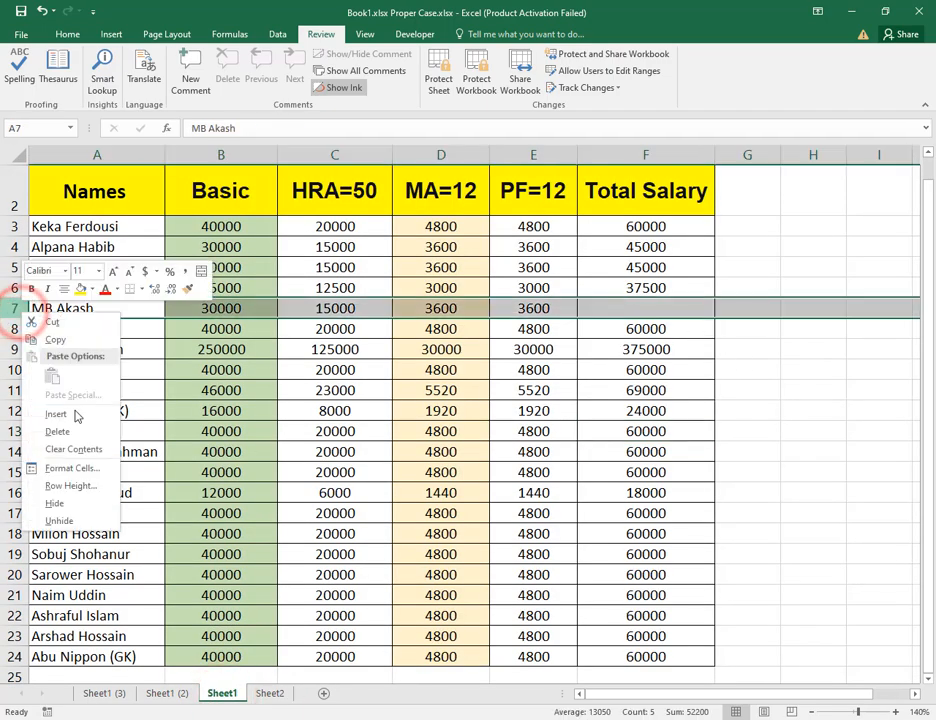
left_click(73, 431)
left_click(589, 412)
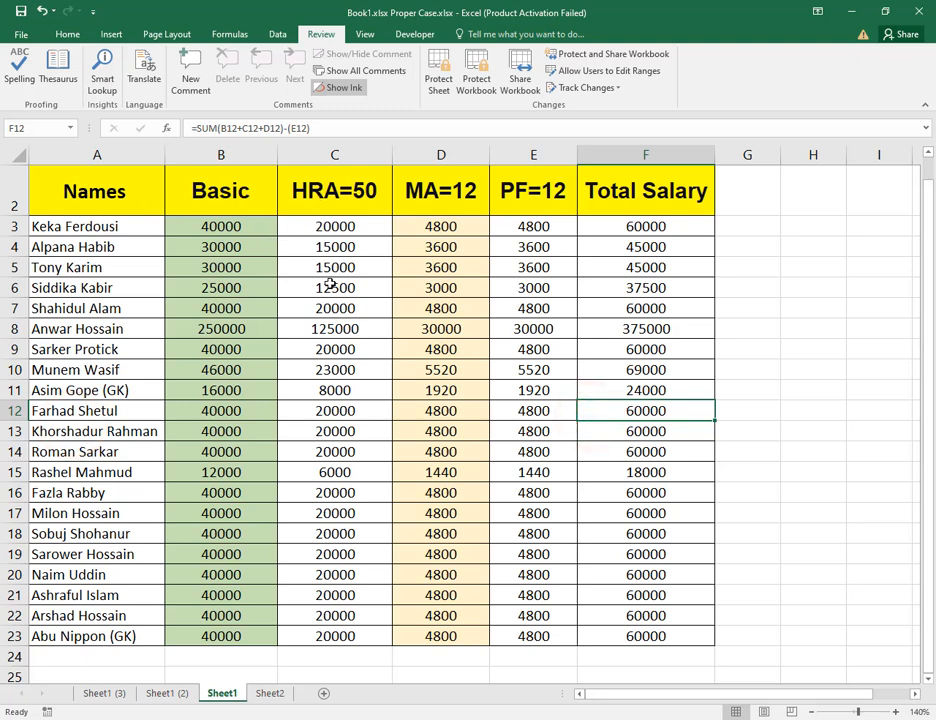
left_click_drag(335, 226, 418, 406)
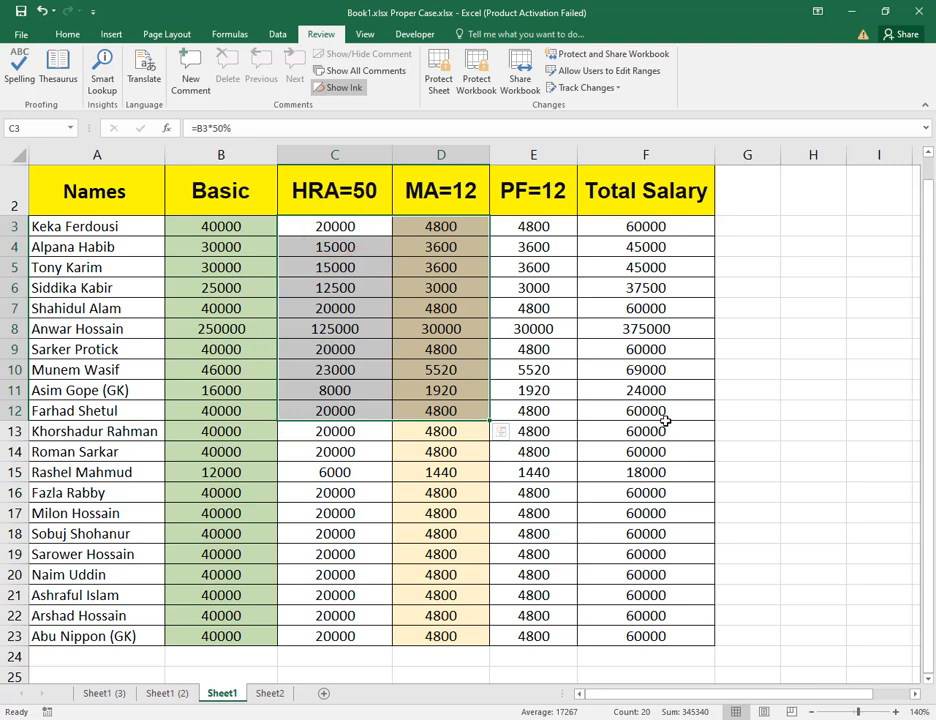
left_click(666, 372)
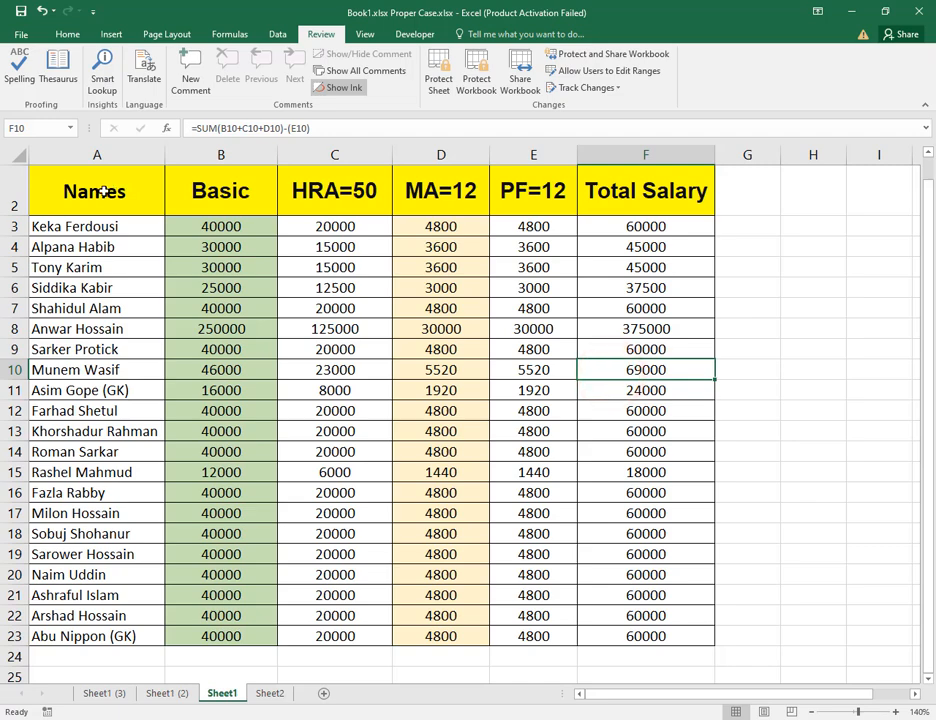
Set the HRA, MA, PF and Total Salary cells C3:F23 on Sheet1 to Hidden in their cell protection settings.
left_click_drag(97, 190, 696, 581)
left_click(220, 298)
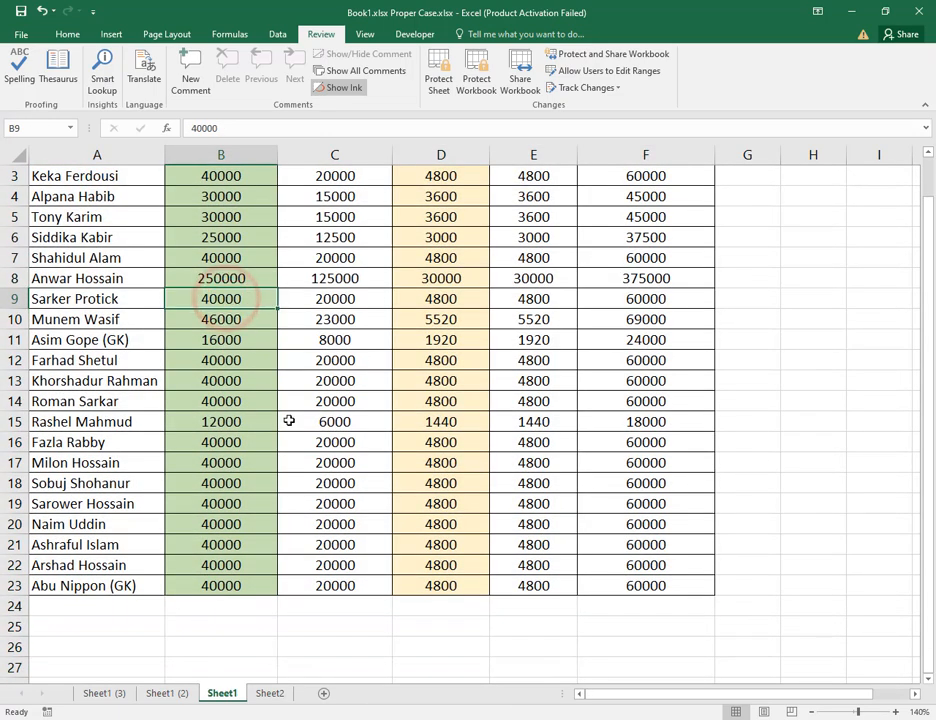
scroll(288, 421, "up", 1)
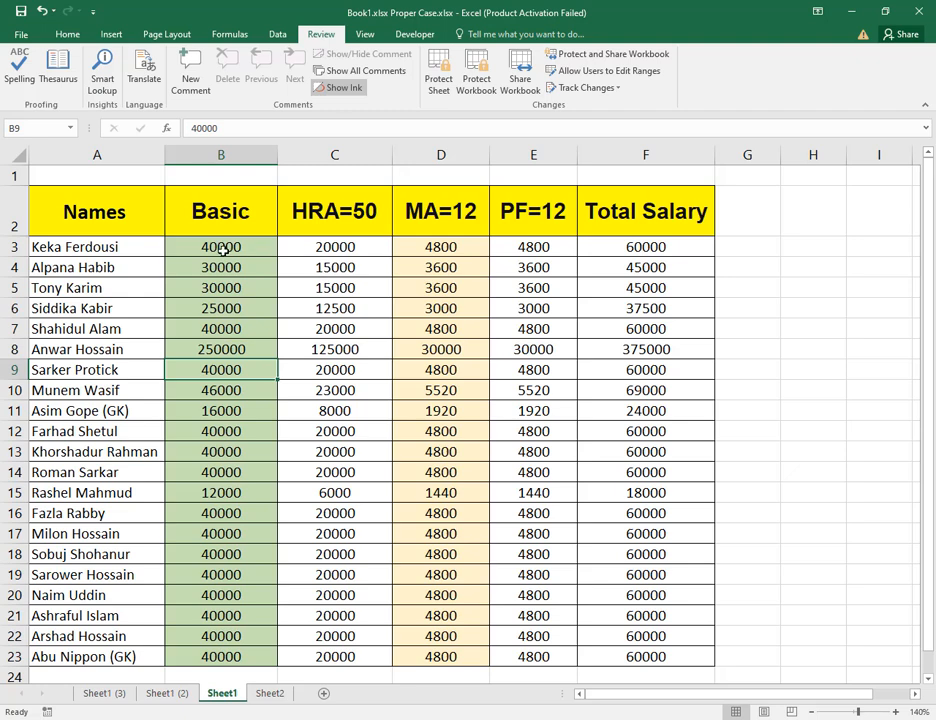
left_click_drag(319, 246, 666, 645)
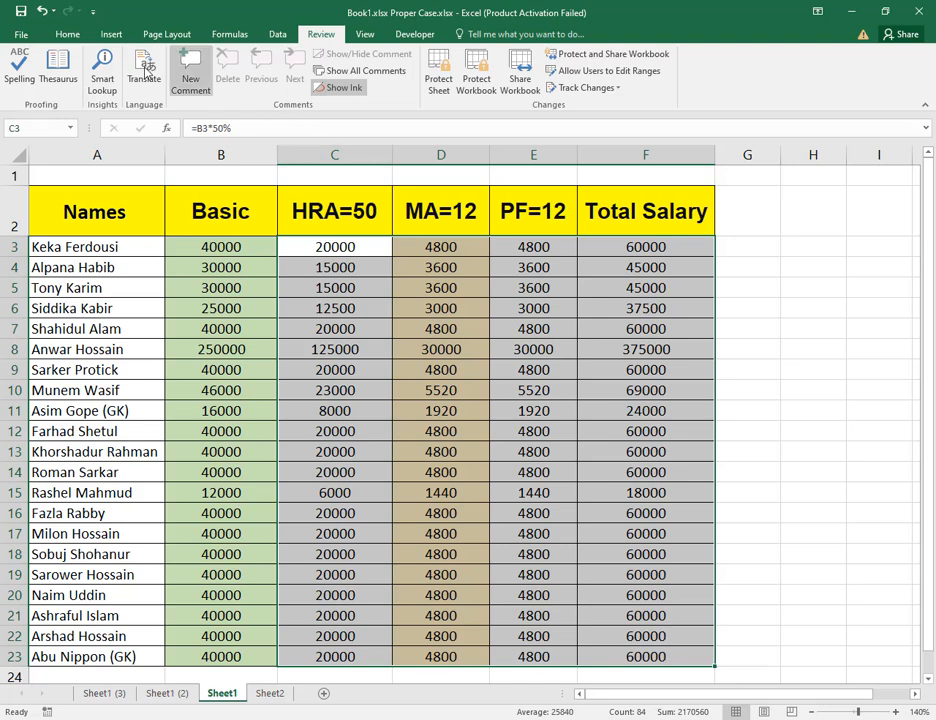
left_click(67, 35)
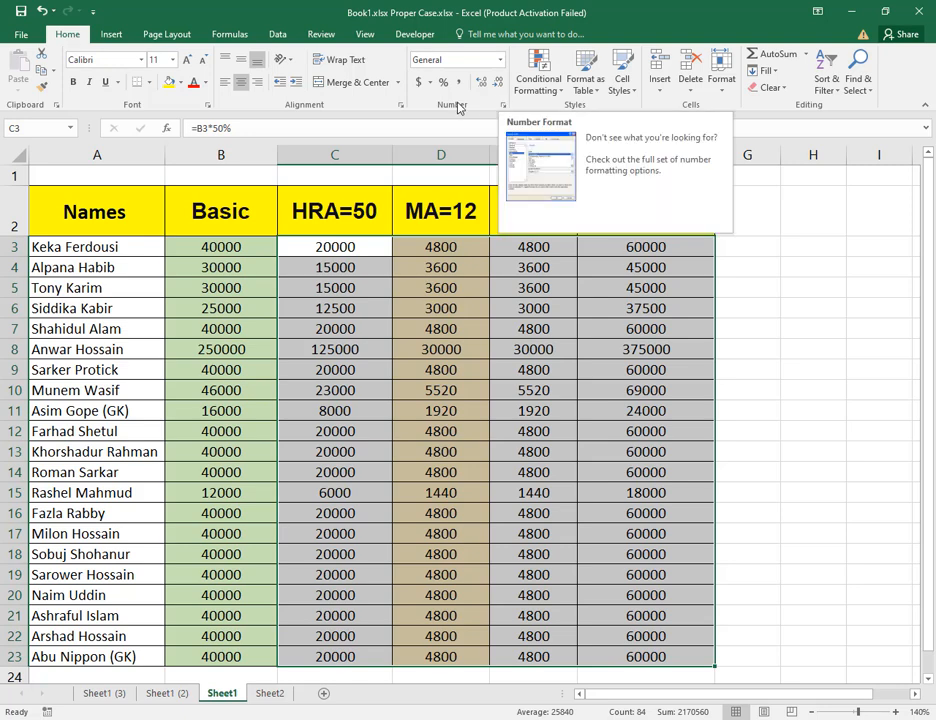
right_click(429, 384)
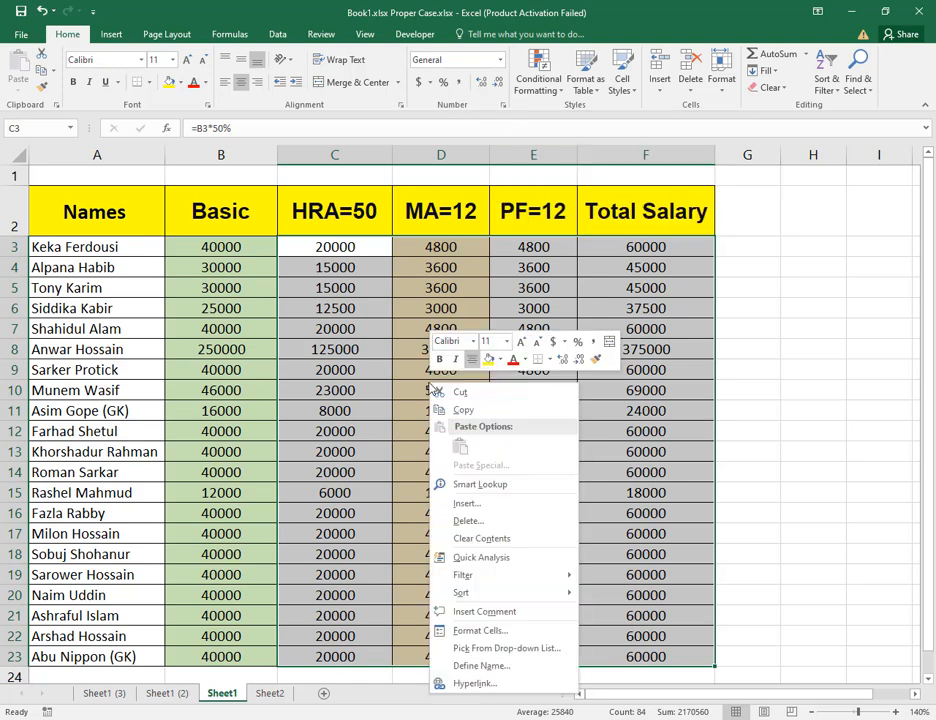
left_click(532, 633)
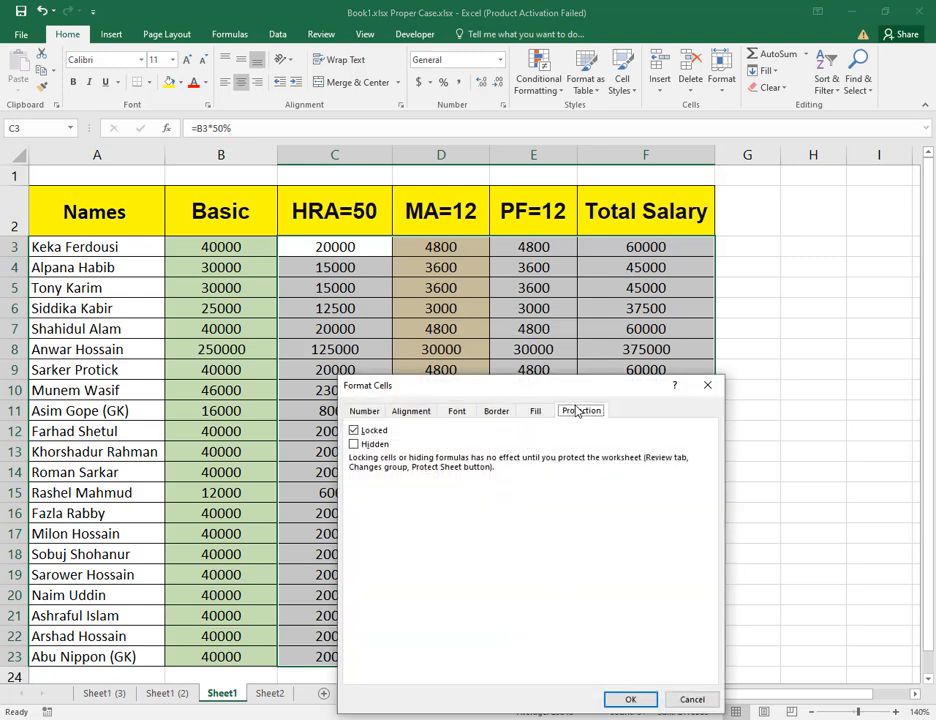
left_click_drag(579, 399, 569, 323)
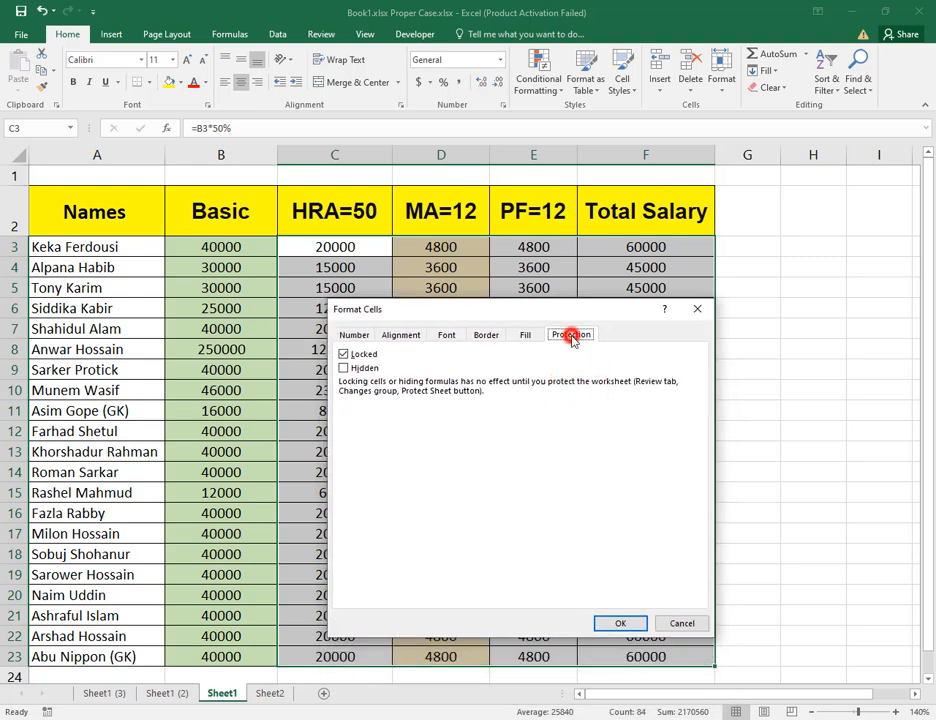
left_click(573, 339)
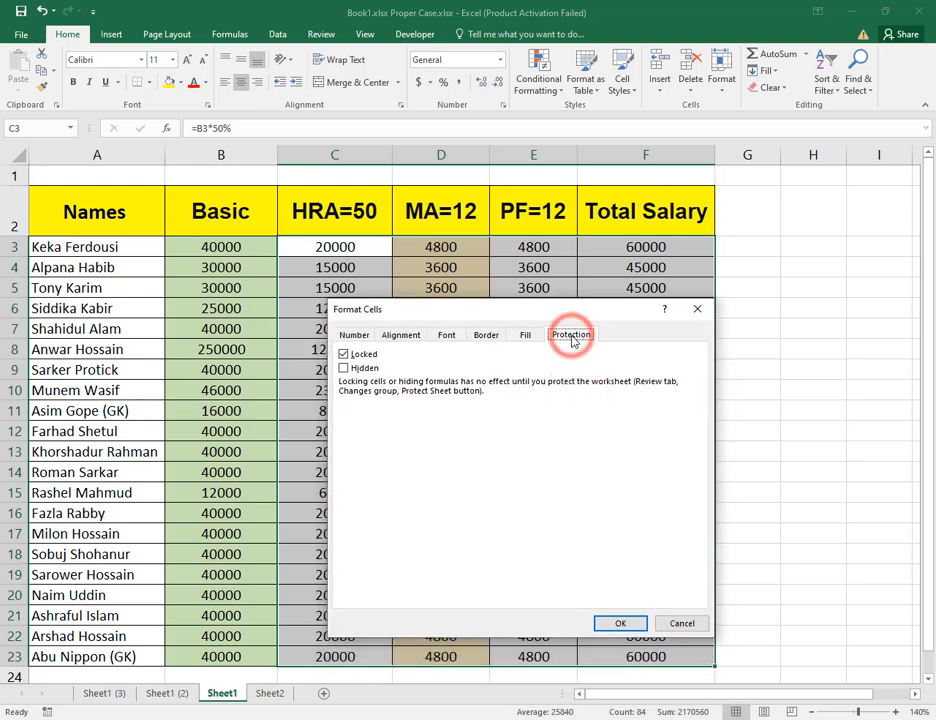
left_click(344, 368)
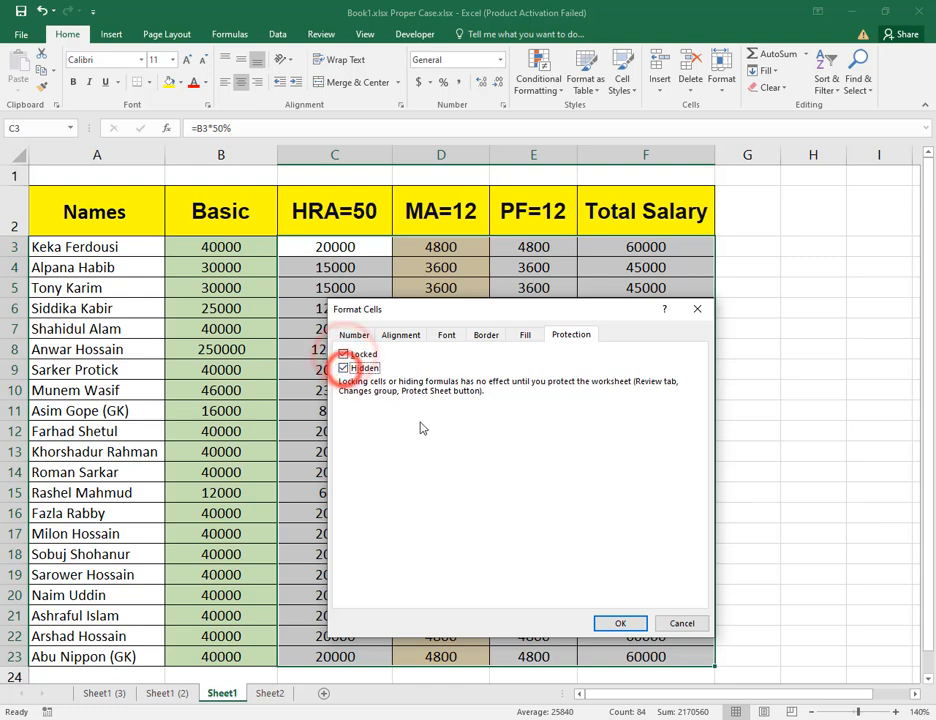
left_click(620, 624)
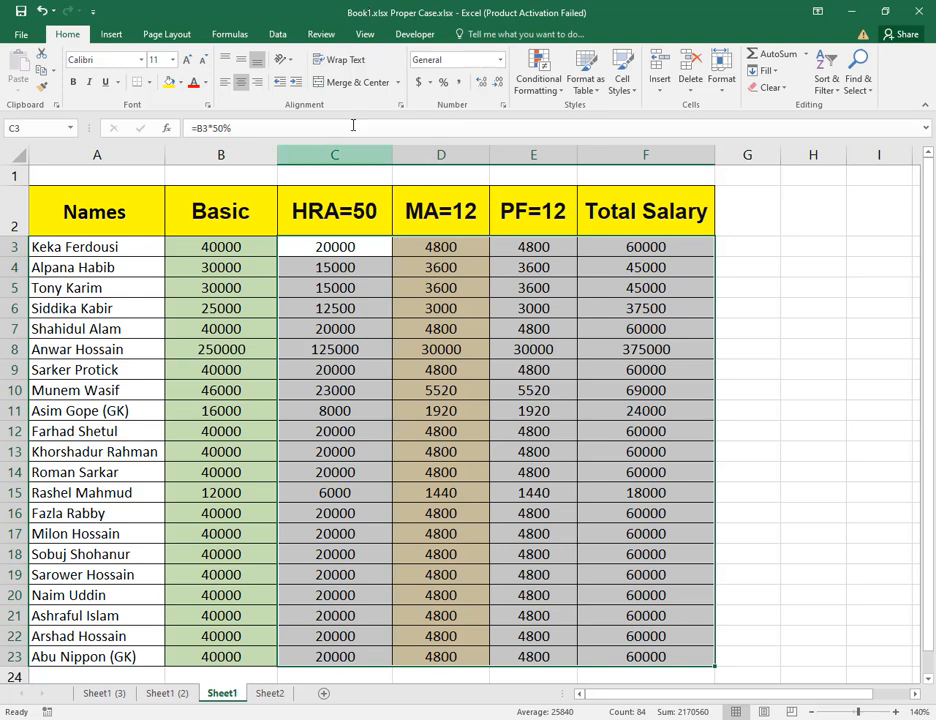
Protect Sheet1, allowing selection of locked and unlocked cells, and enter and confirm the unprotect password.
left_click(318, 36)
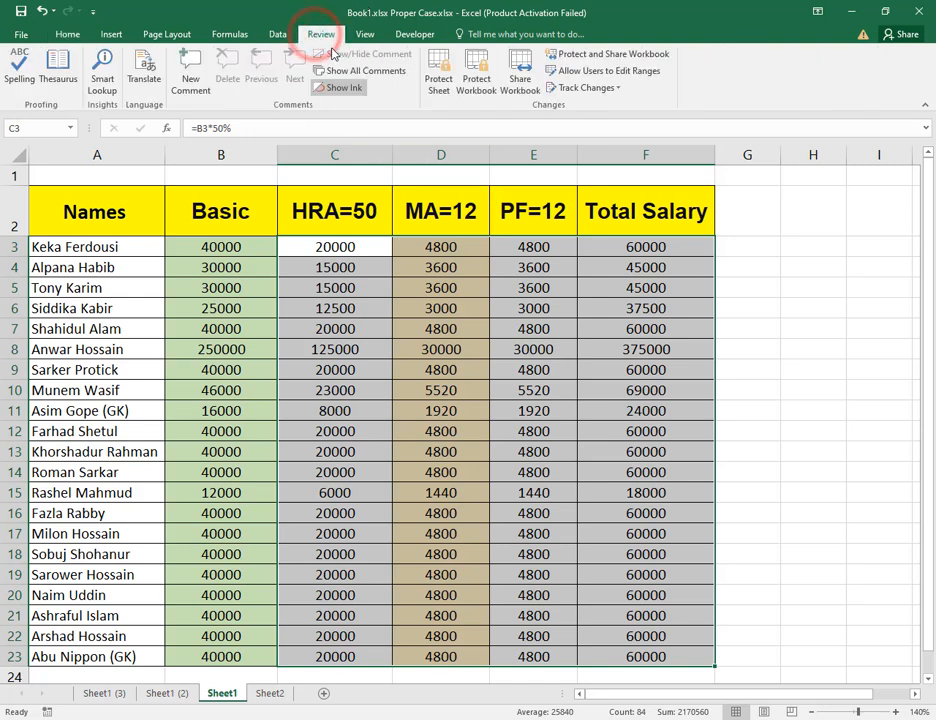
left_click(444, 92)
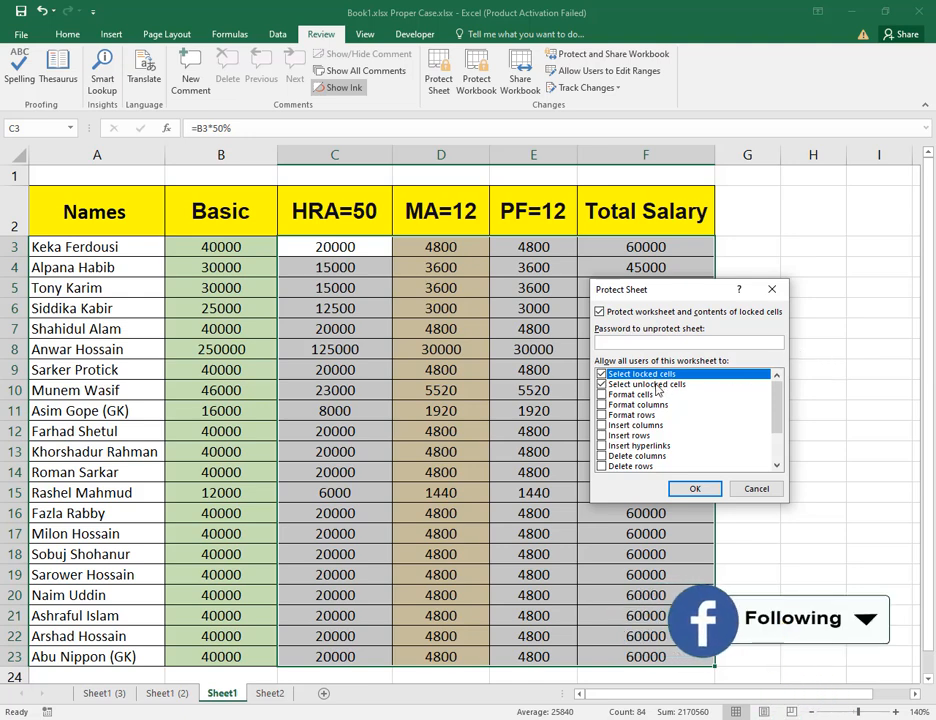
left_click_drag(778, 418, 782, 472)
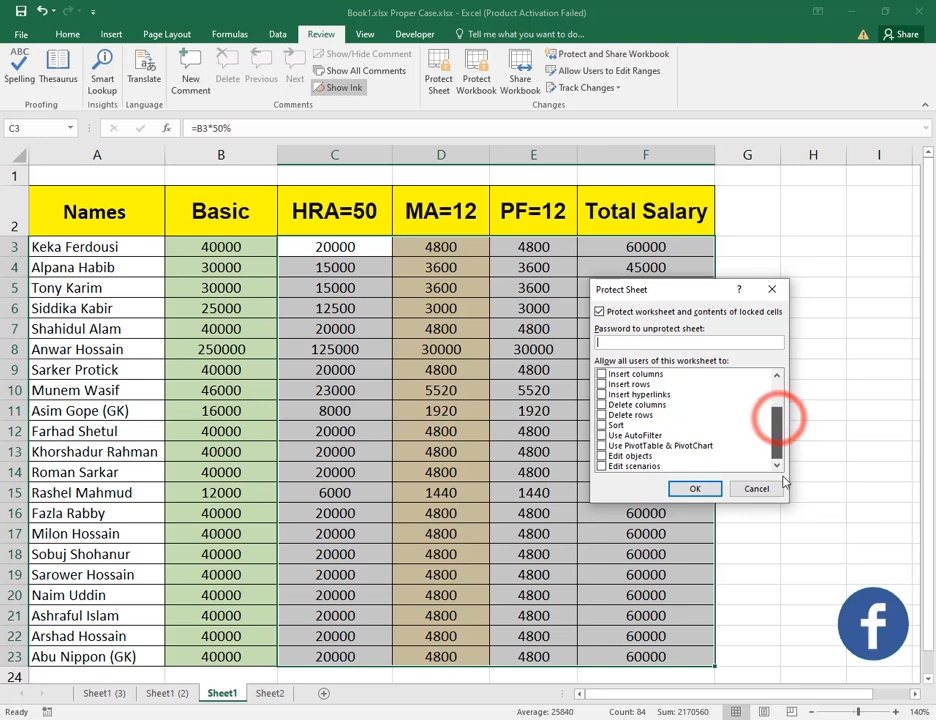
left_click(785, 392)
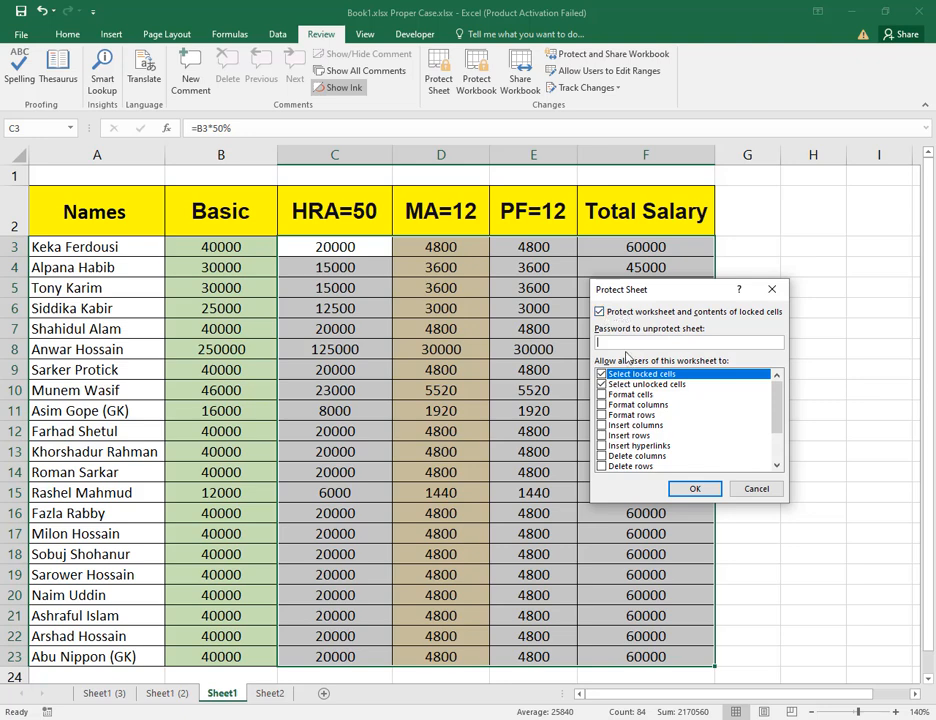
left_click(602, 374)
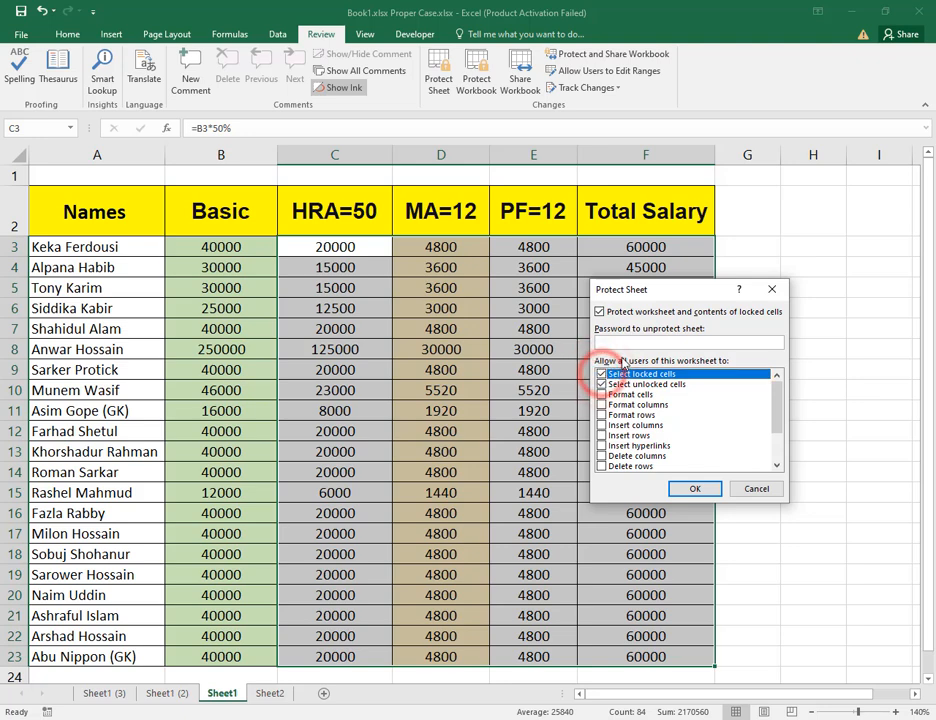
left_click(628, 344)
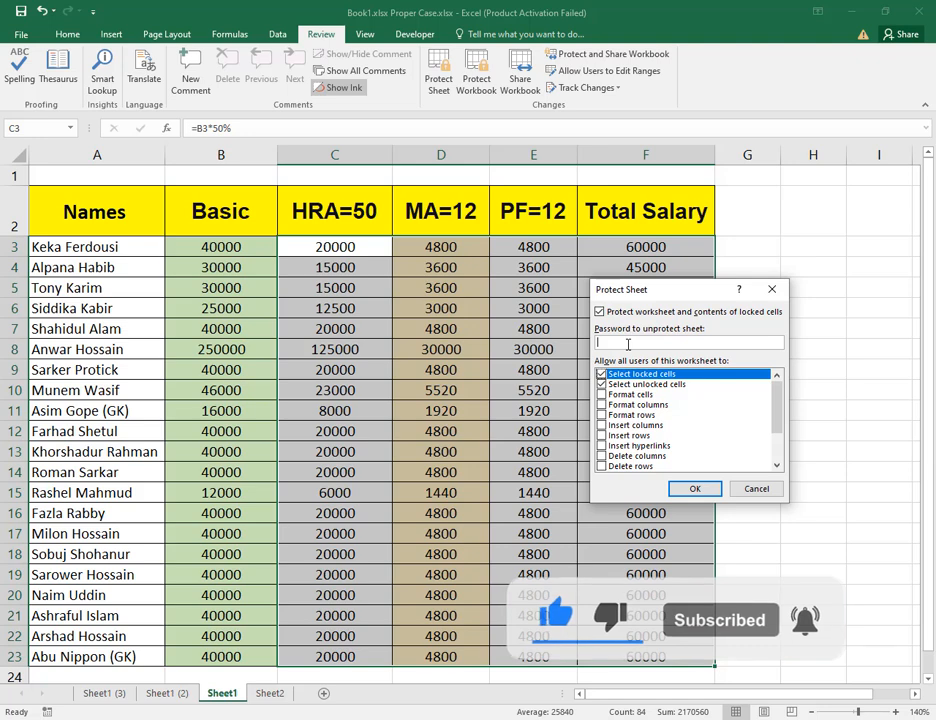
type("12")
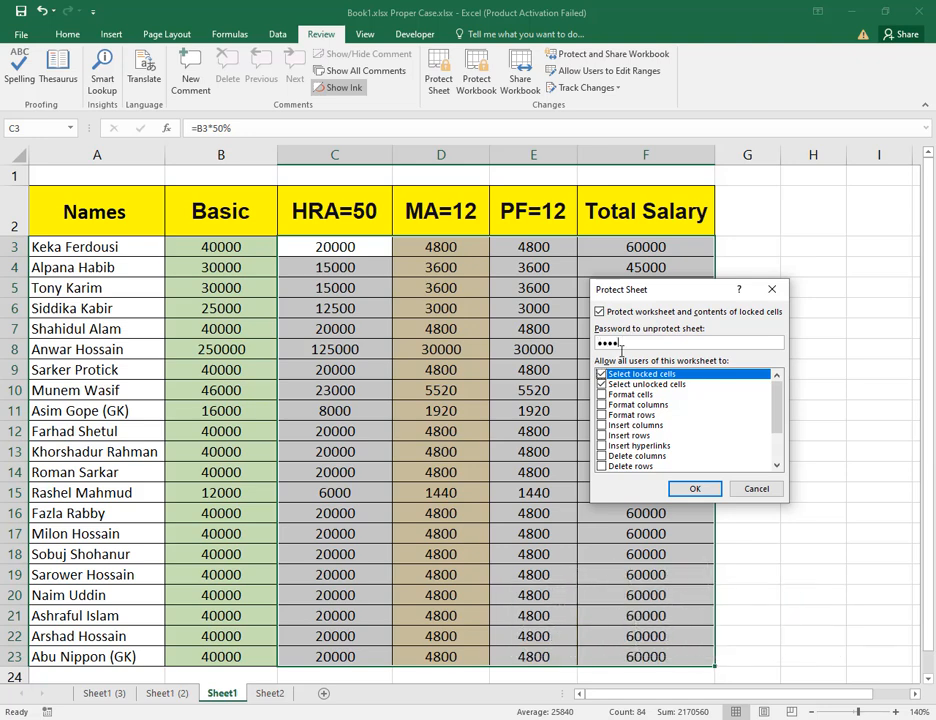
left_click(688, 491)
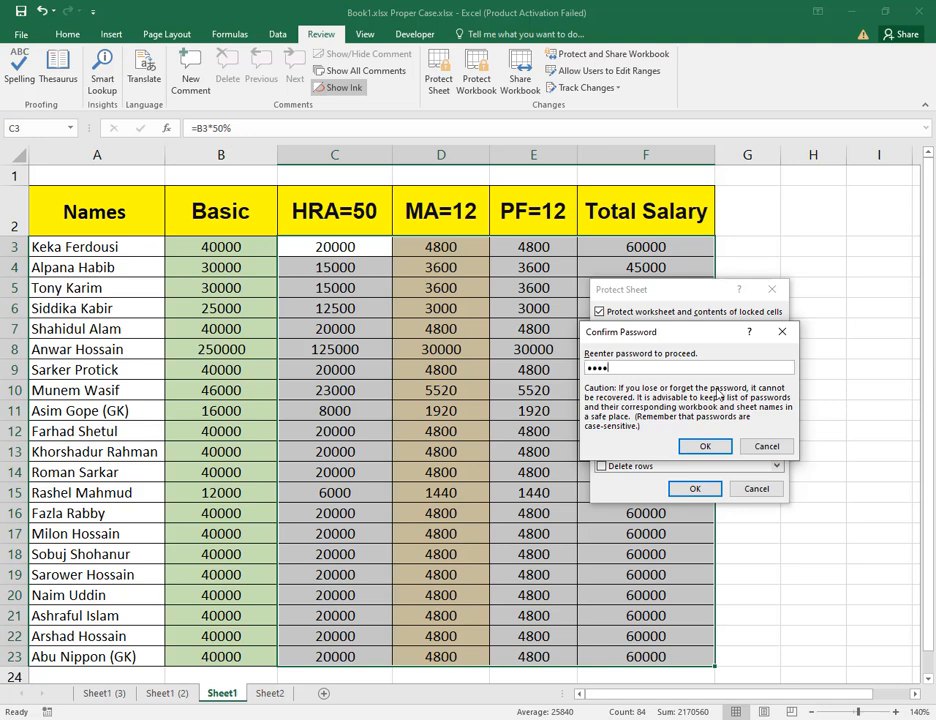
left_click(705, 446)
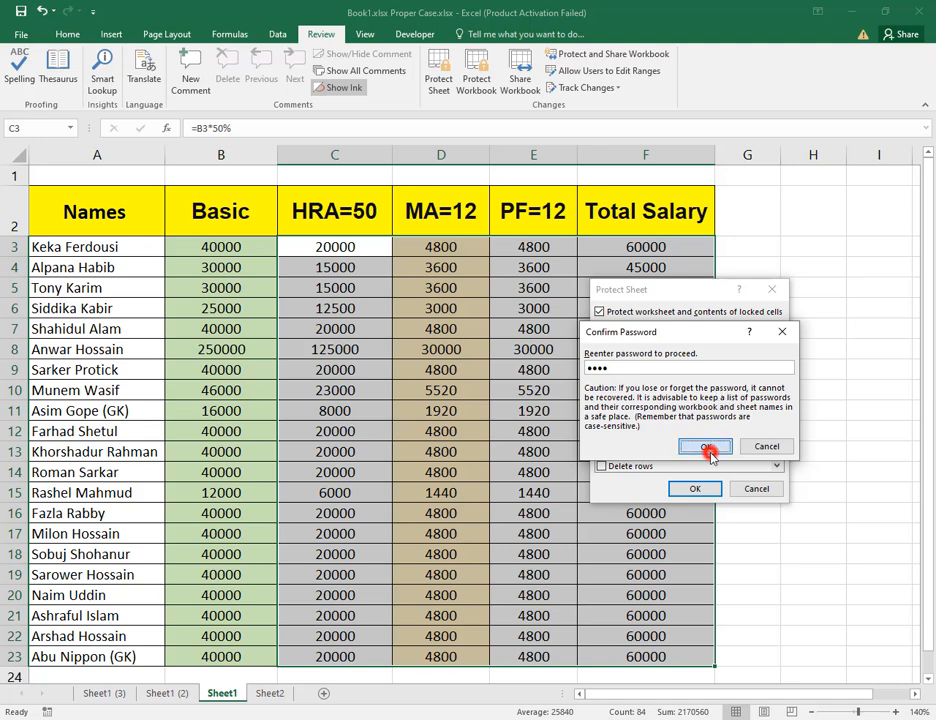
Inspect the Total Salary and neighbouring cells on the protected sheet to check whether their formulas show.
left_click(657, 369)
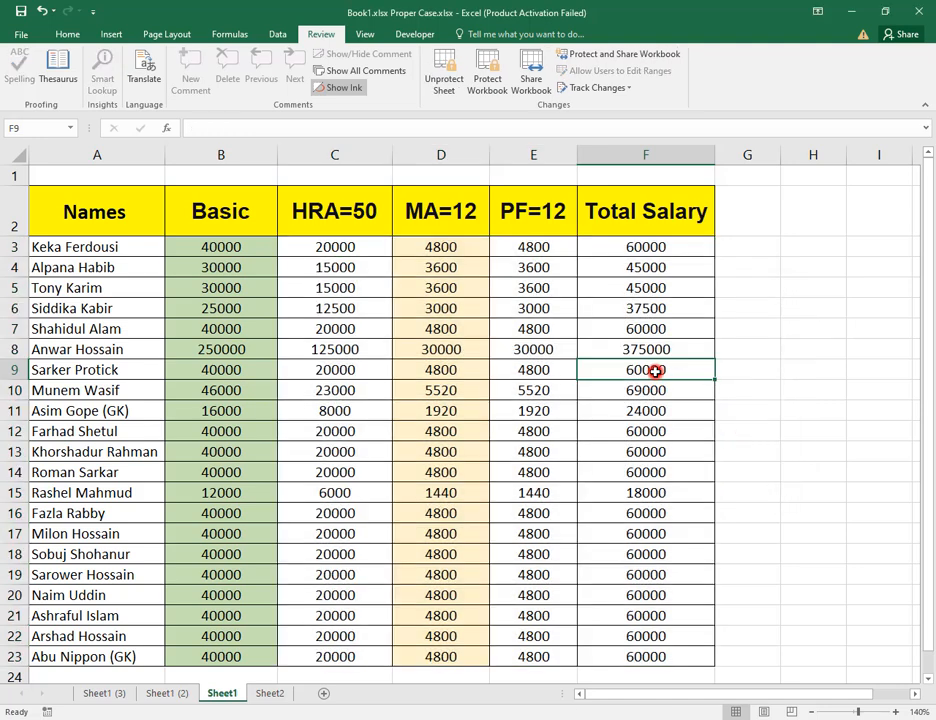
left_click(648, 328)
left_click(671, 304)
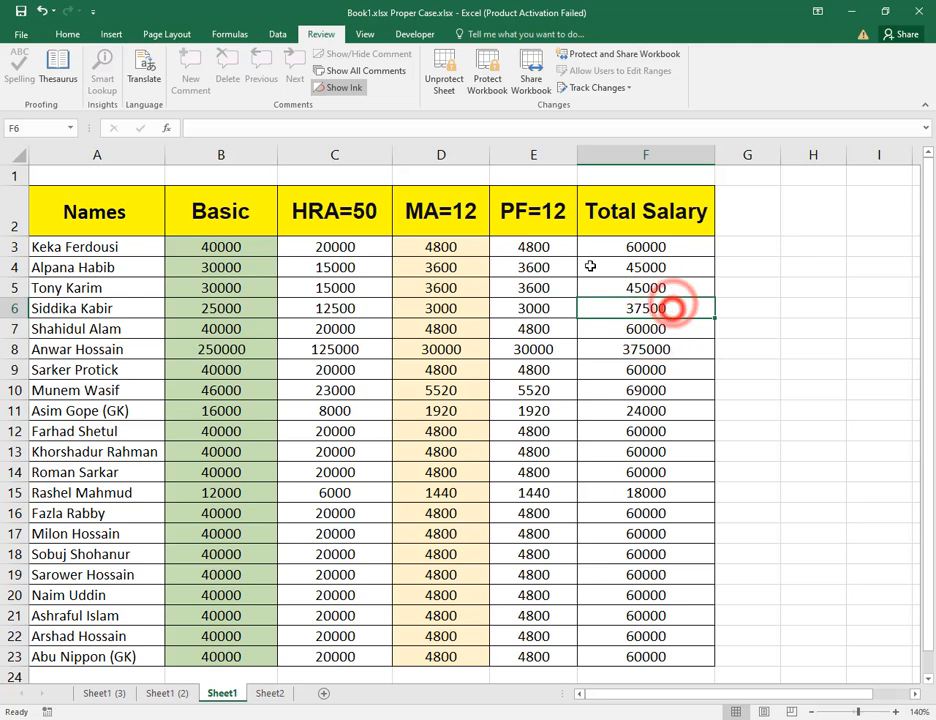
left_click(226, 127)
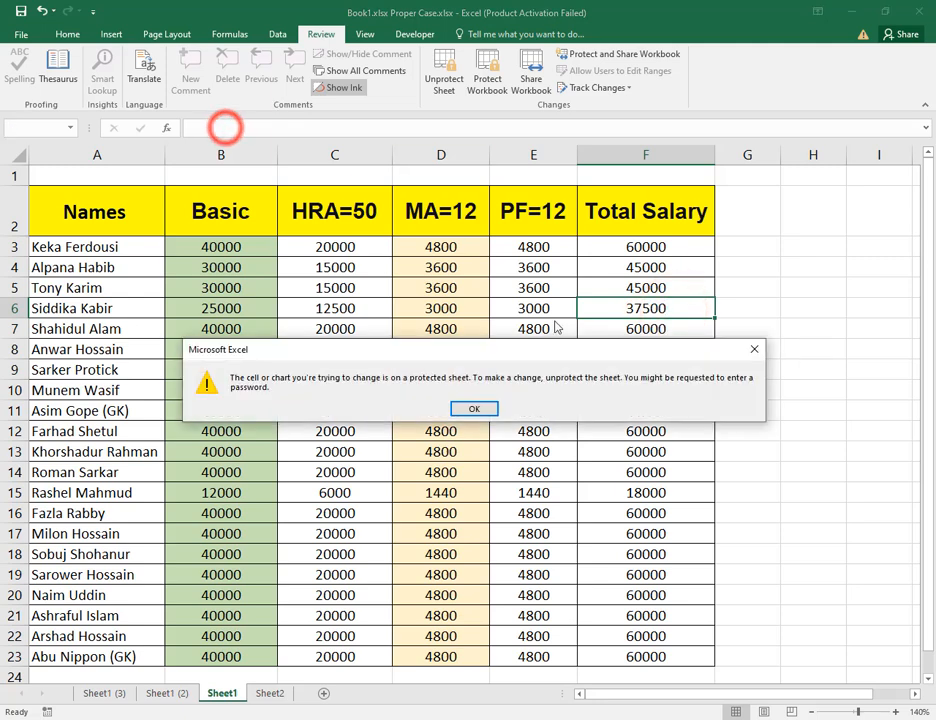
left_click(474, 404)
left_click(620, 421)
left_click(672, 345)
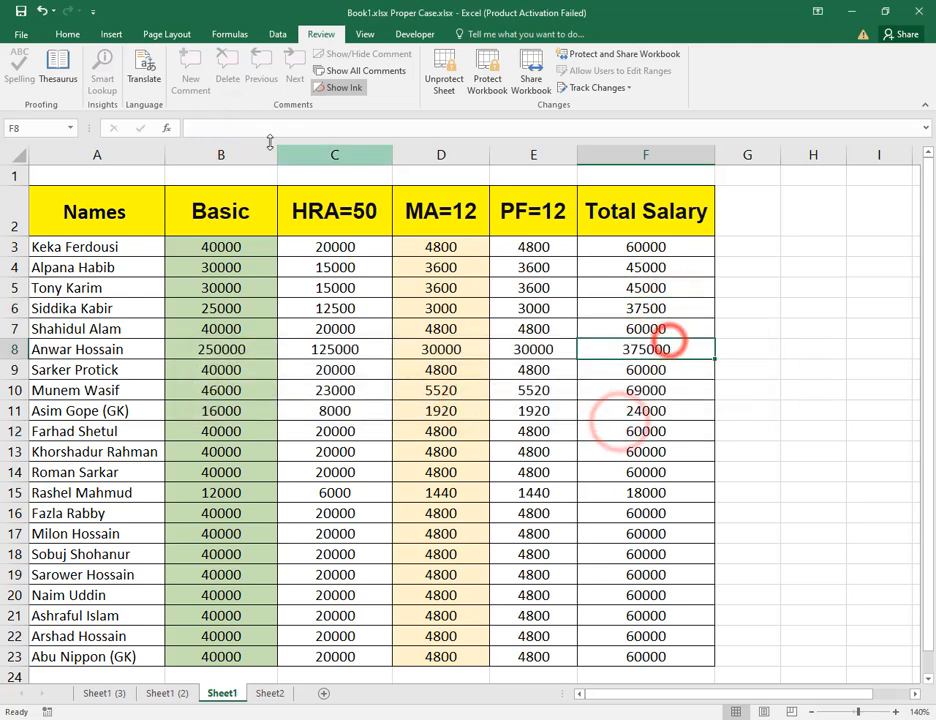
left_click(660, 431)
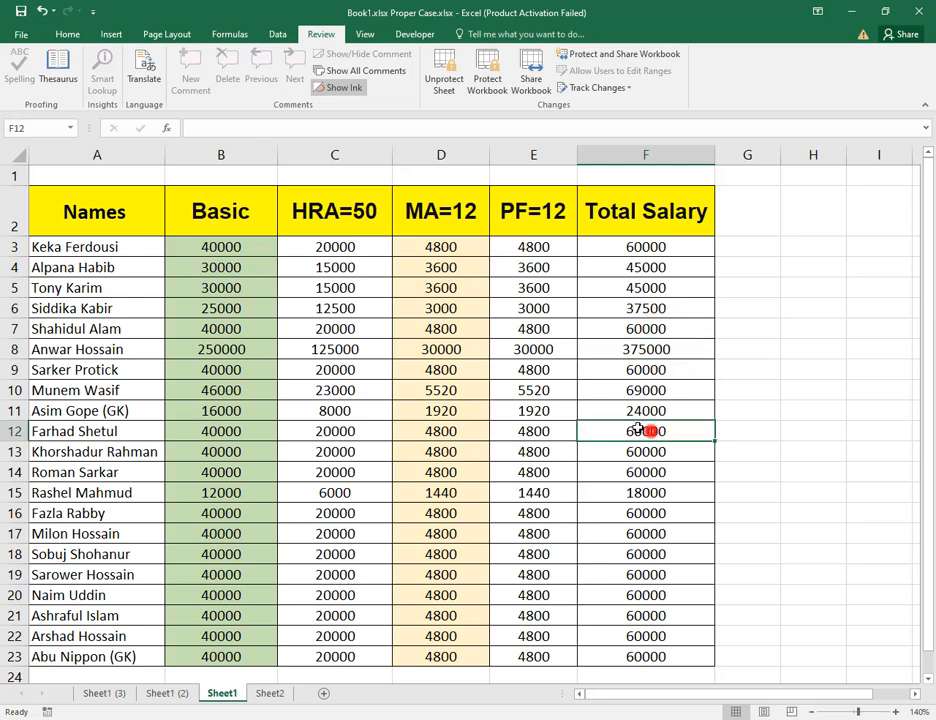
left_click(472, 402)
left_click(518, 403)
left_click(588, 408)
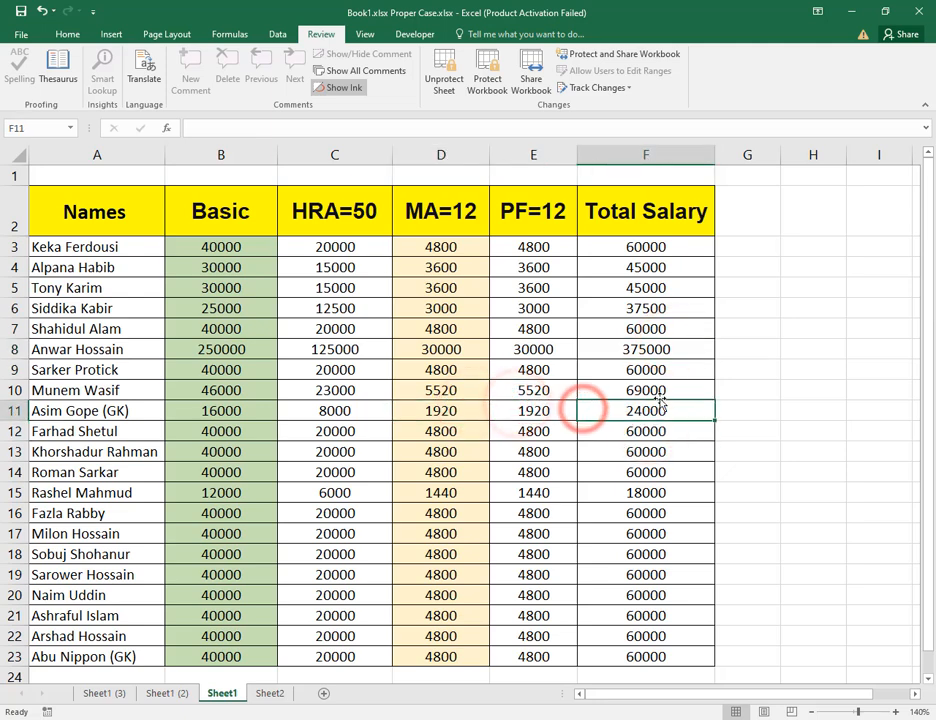
Try to edit Total Salary and Basic cells on the protected sheet, dismissing each warning.
double_click(655, 310)
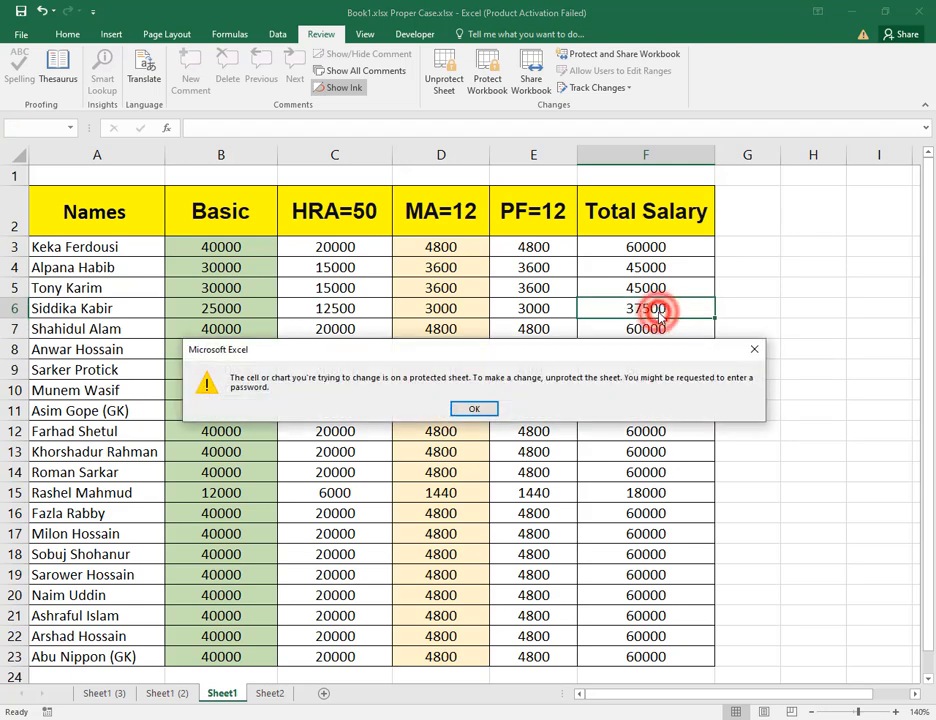
left_click(488, 405)
double_click(666, 449)
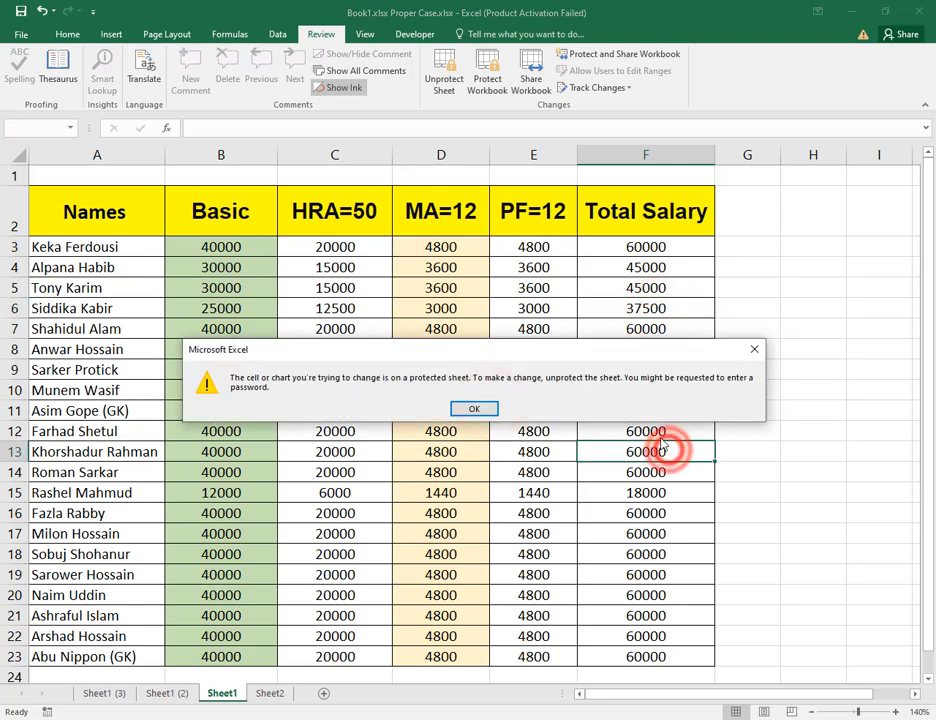
left_click(481, 409)
left_click(238, 289)
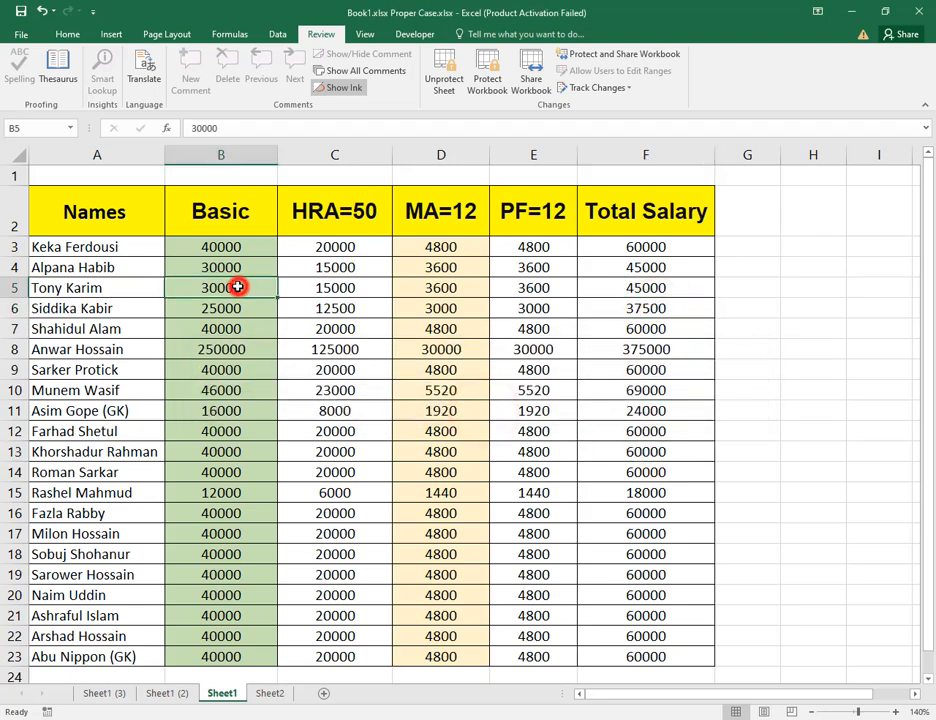
left_click(232, 246)
double_click(233, 248)
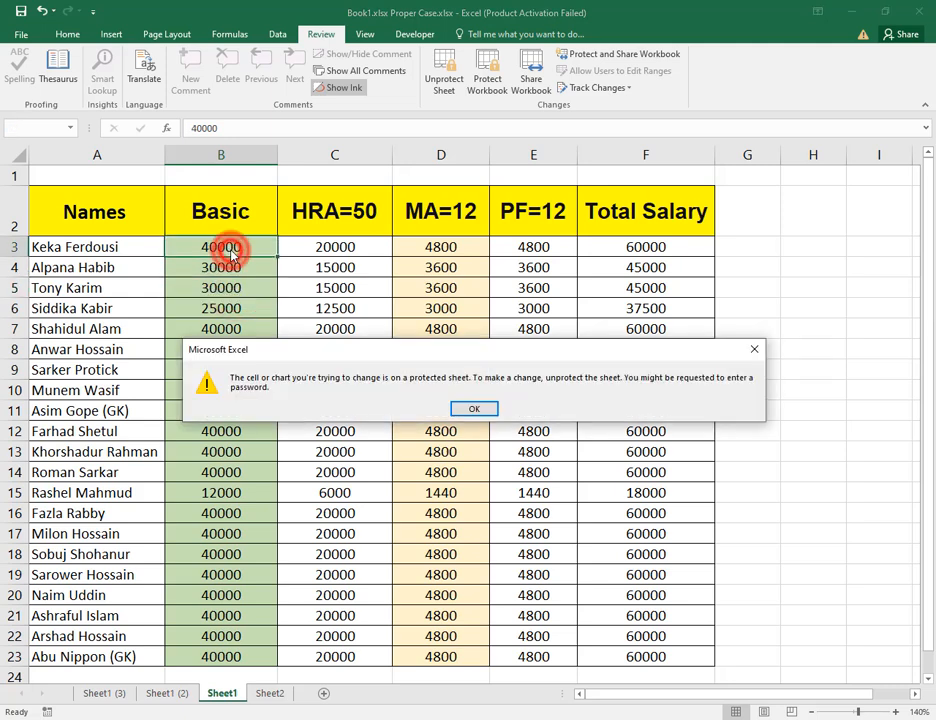
left_click(462, 408)
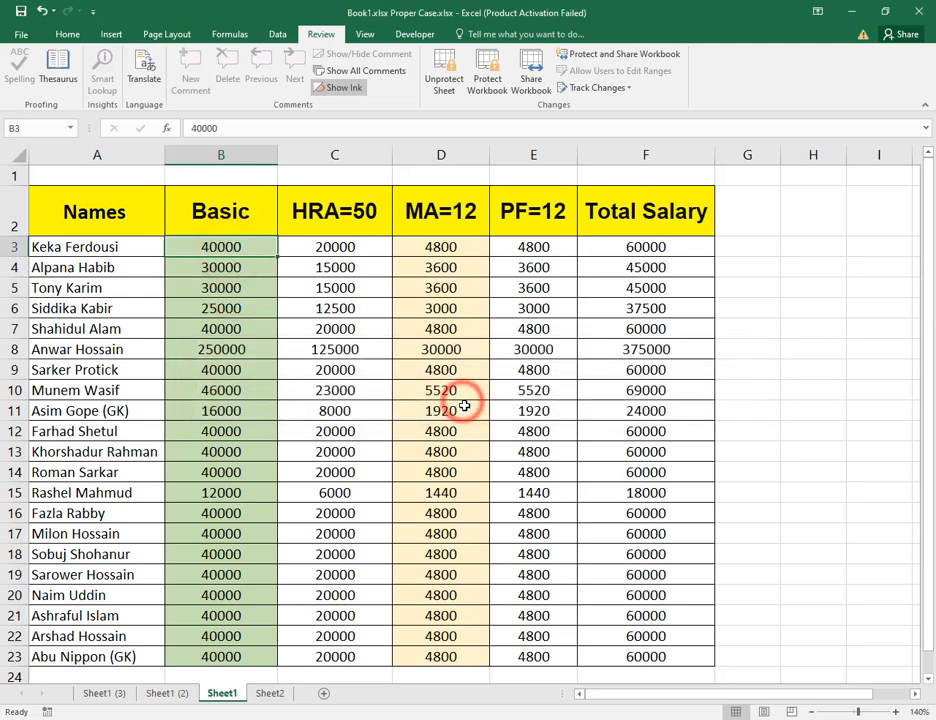
Select various Basic, MA and Total Salary cells to view their contents.
left_click(262, 319)
key("ctrl+Up")
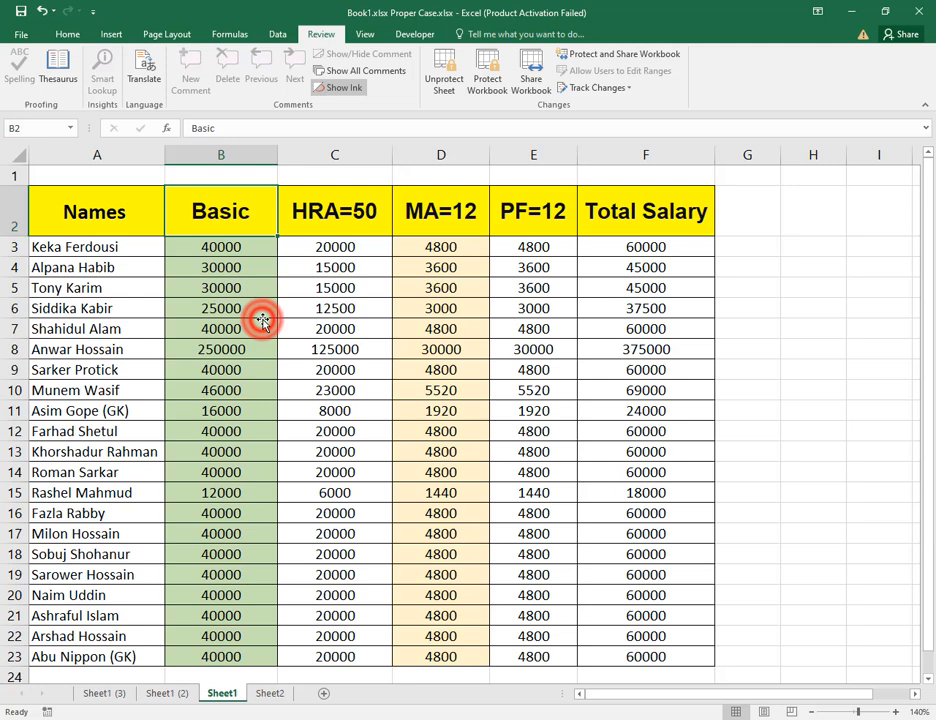
left_click(245, 267)
left_click(245, 330)
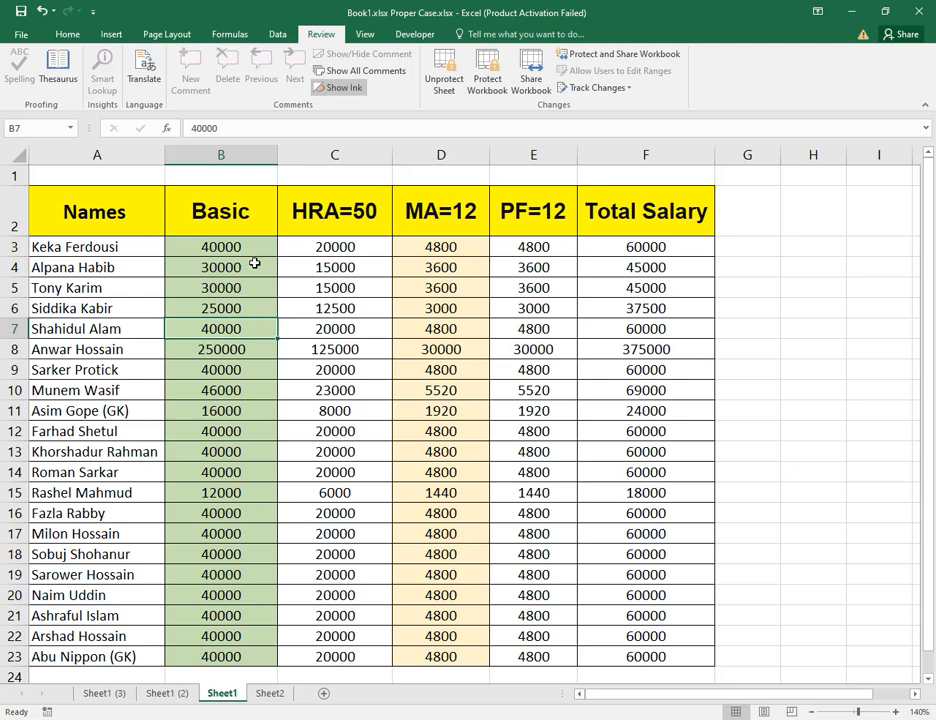
left_click(440, 300)
left_click(666, 324)
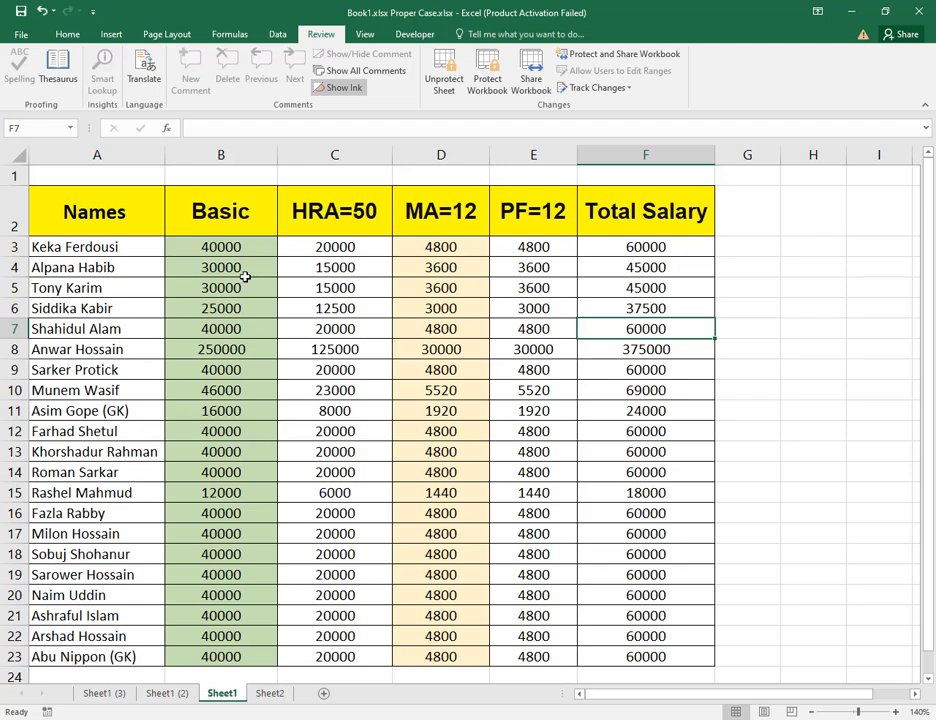
Unprotect Sheet1 by entering the sheet password.
left_click_drag(228, 249, 664, 655)
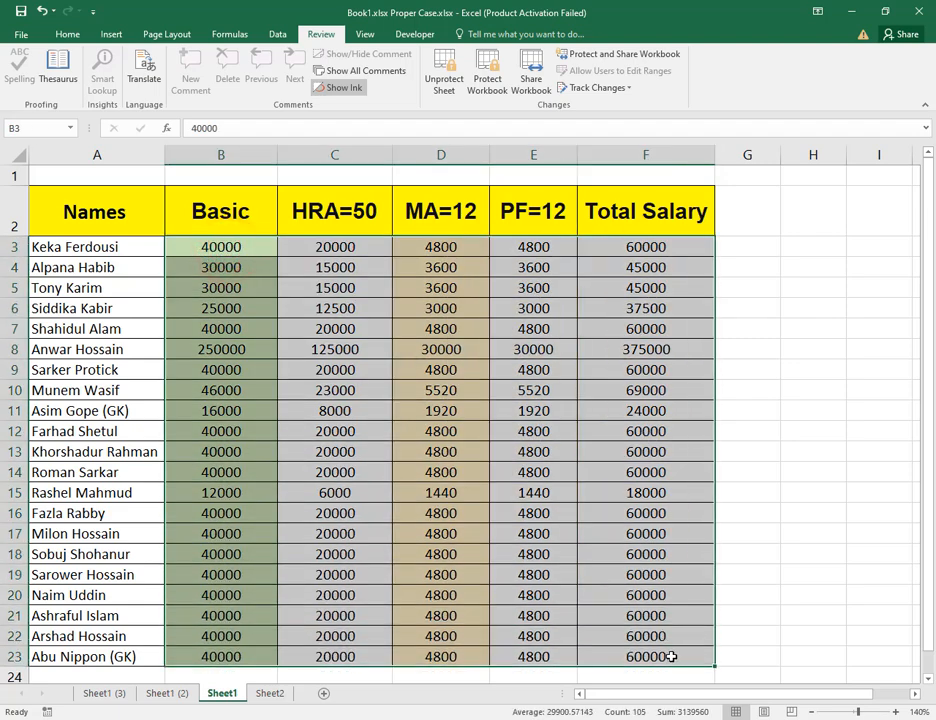
left_click(794, 601)
key("ctrl+a")
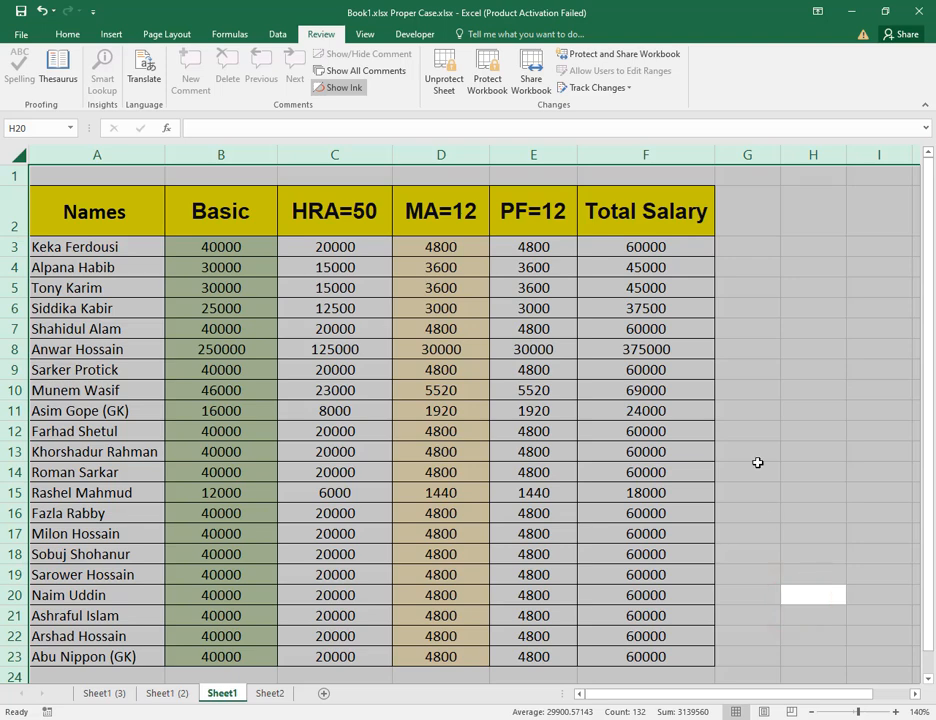
left_click(441, 78)
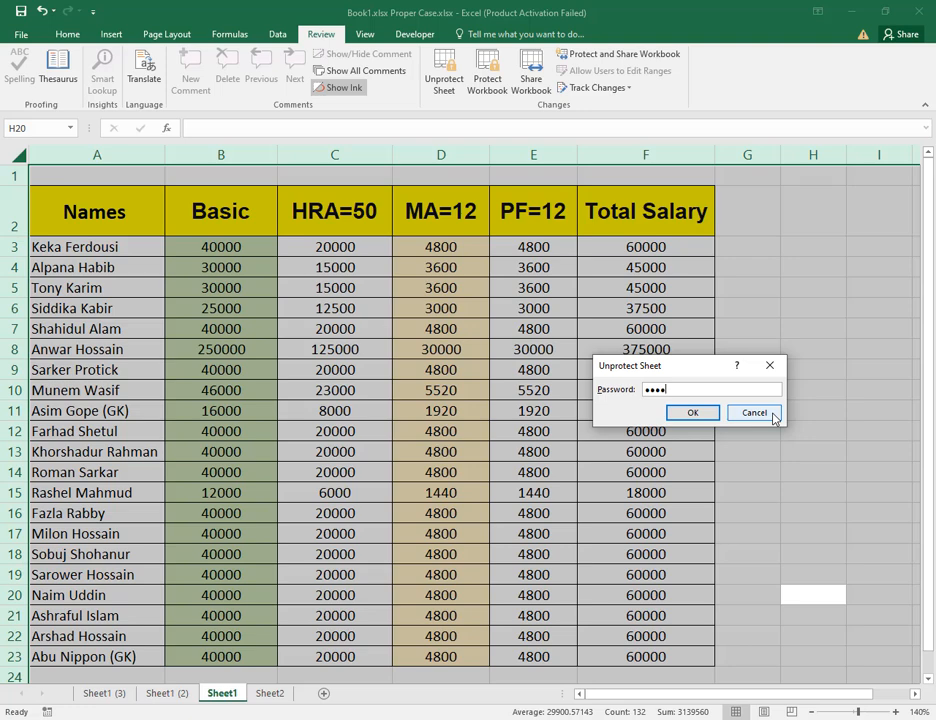
left_click(709, 416)
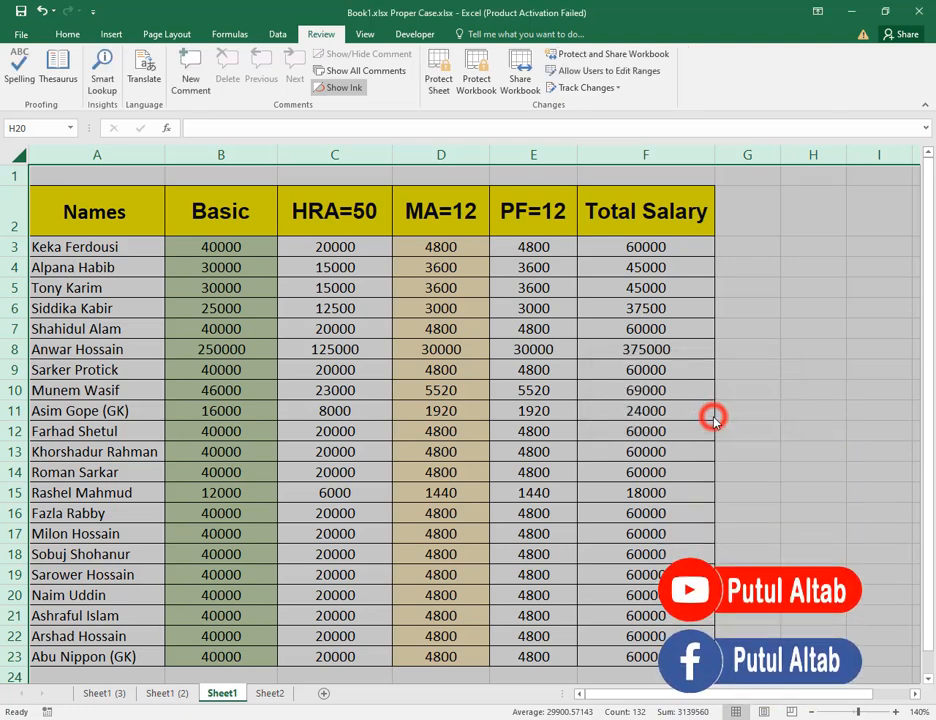
Inspect the PF and Total Salary cells to check their formulas on the unprotected sheet.
left_click(67, 35)
left_click(496, 311)
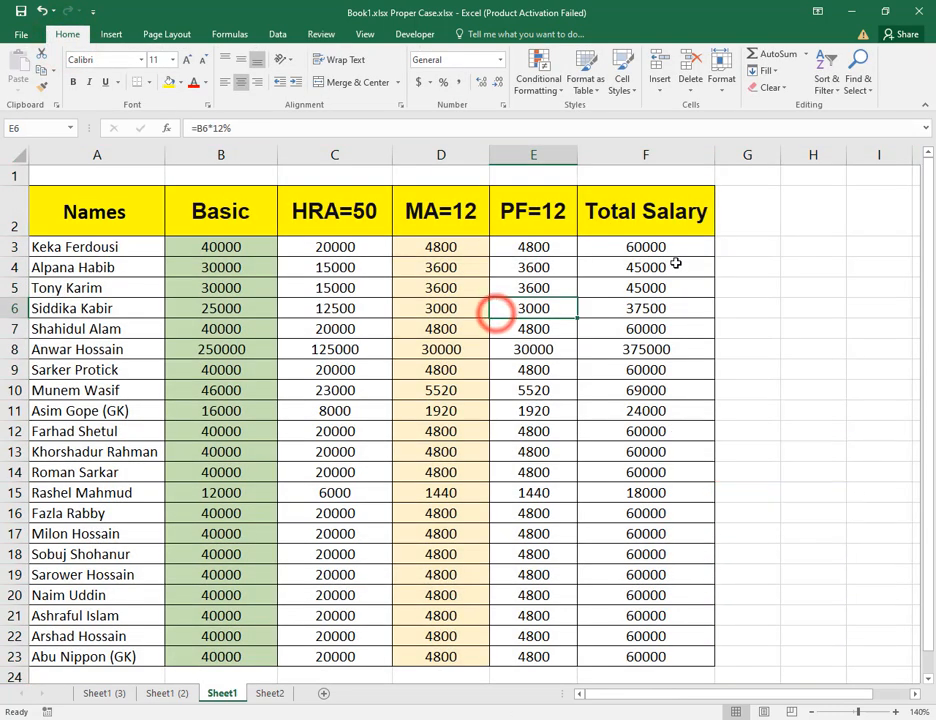
left_click(676, 263)
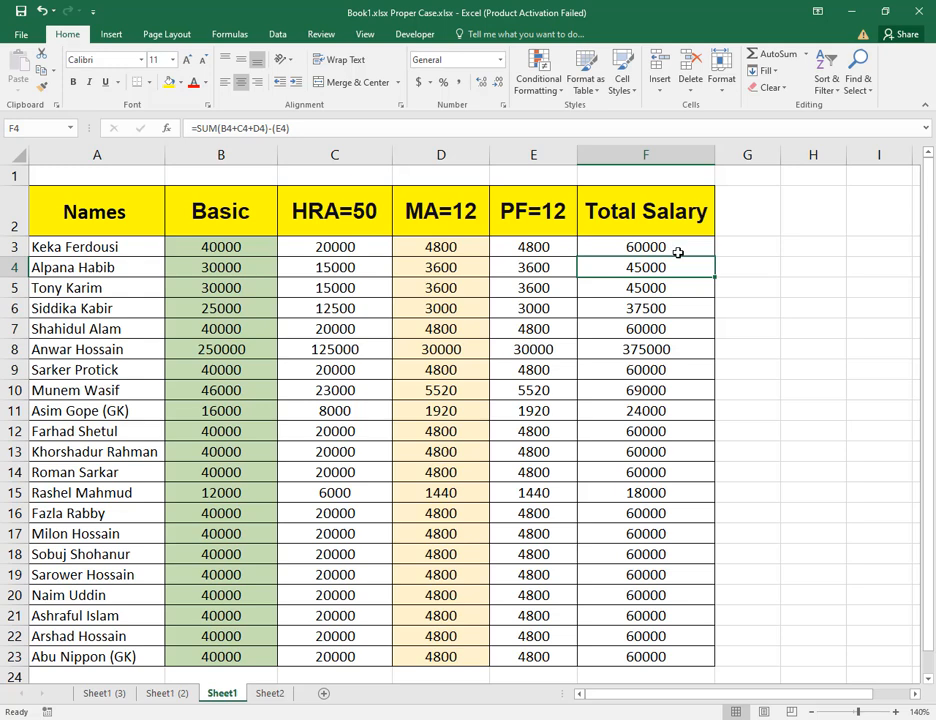
left_click(678, 252)
left_click(677, 268)
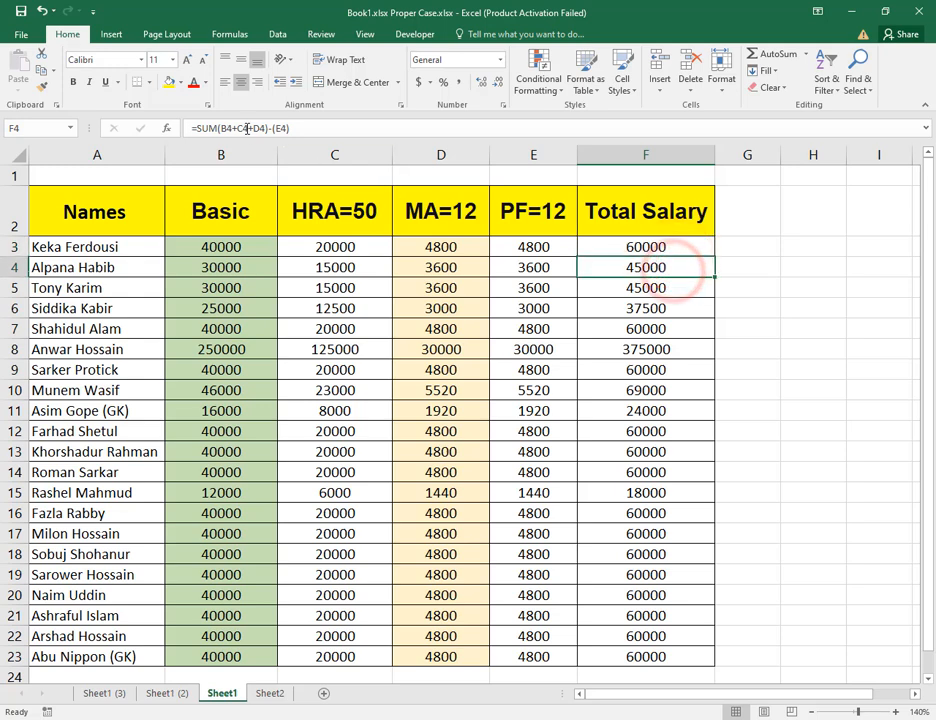
left_click(655, 314)
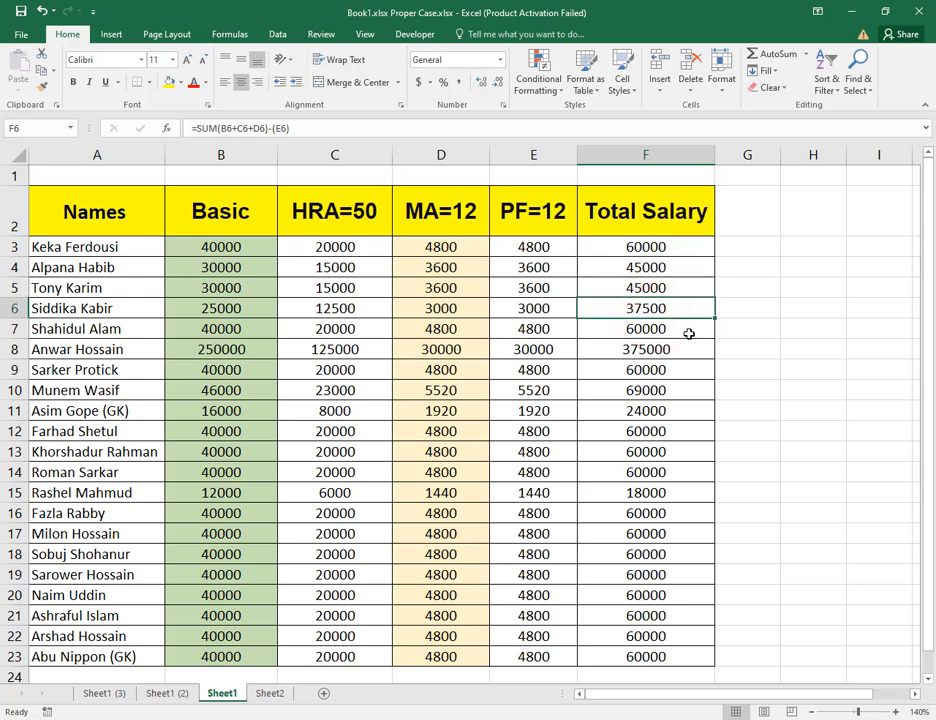
Select the whole sheet and clear both the Locked and Hidden cell protection options in Format Cells.
key("ctrl+a")
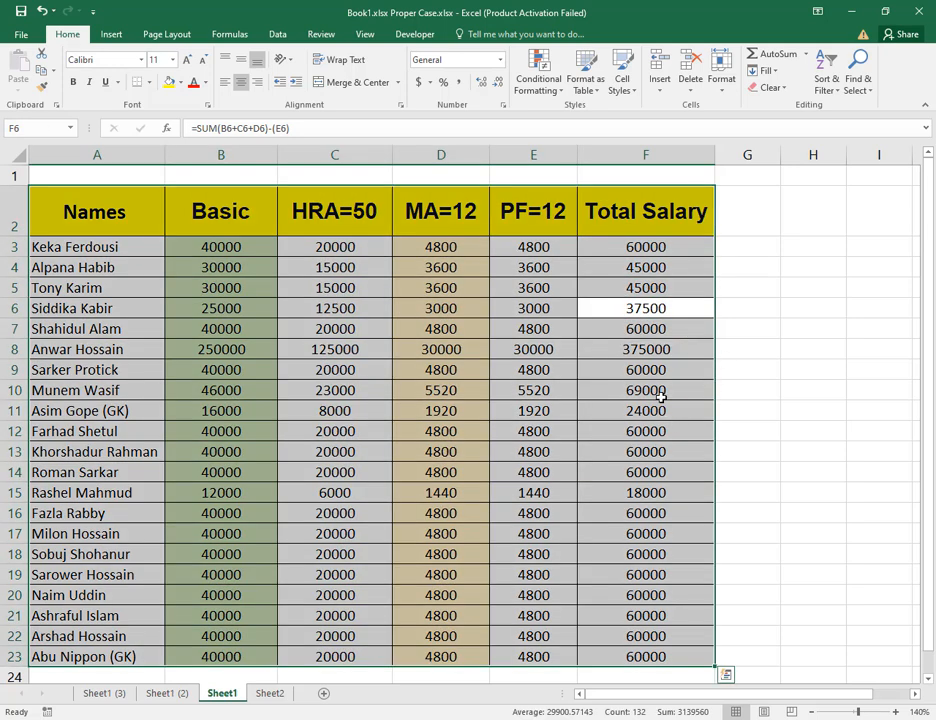
right_click(524, 304)
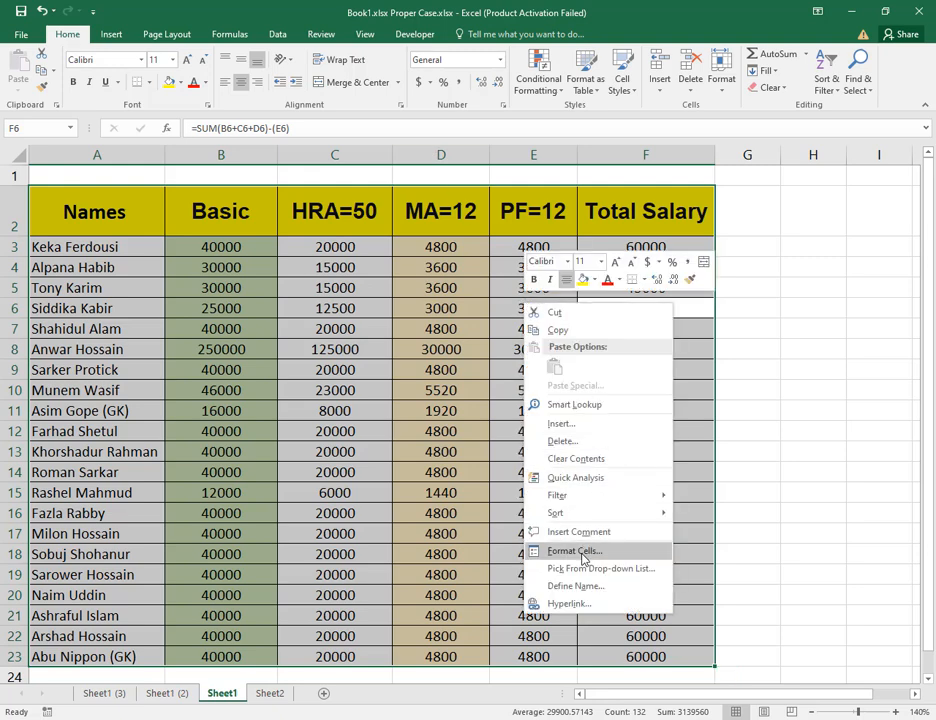
left_click(366, 435)
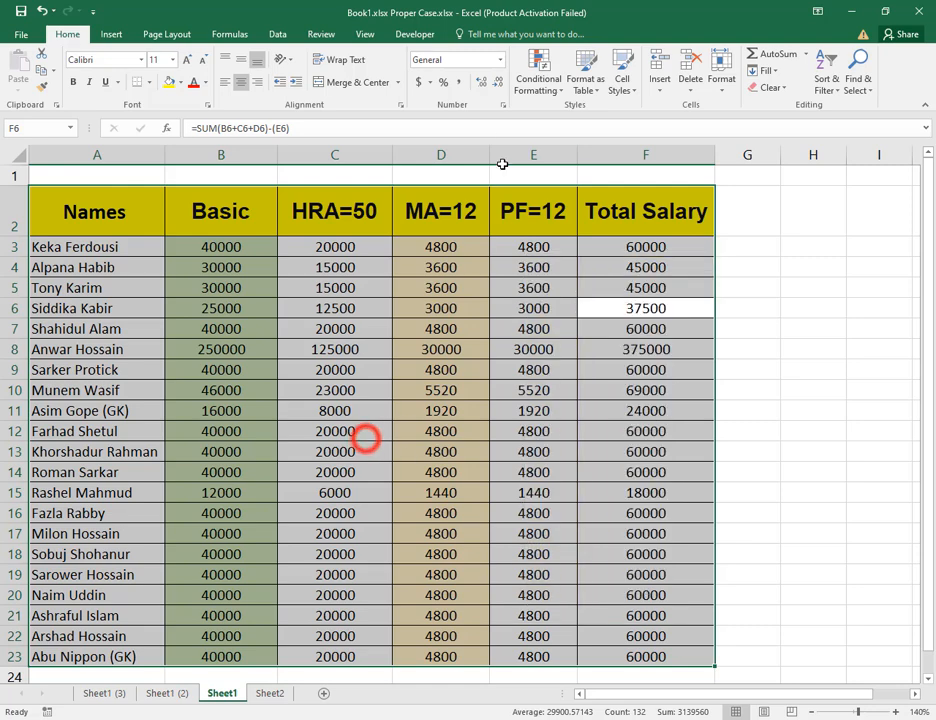
left_click(503, 106)
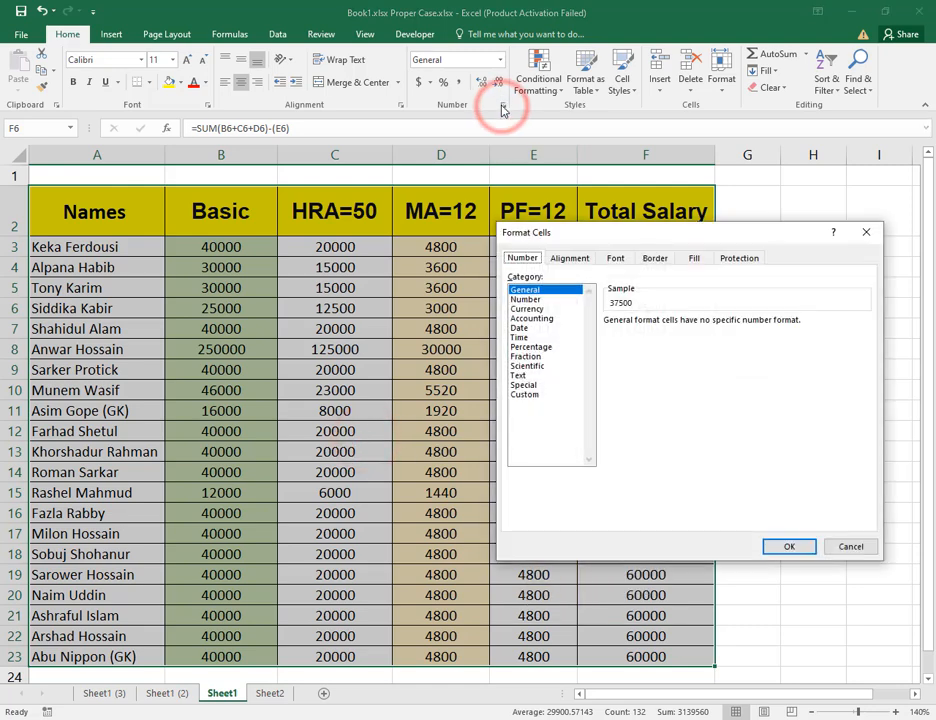
left_click(742, 259)
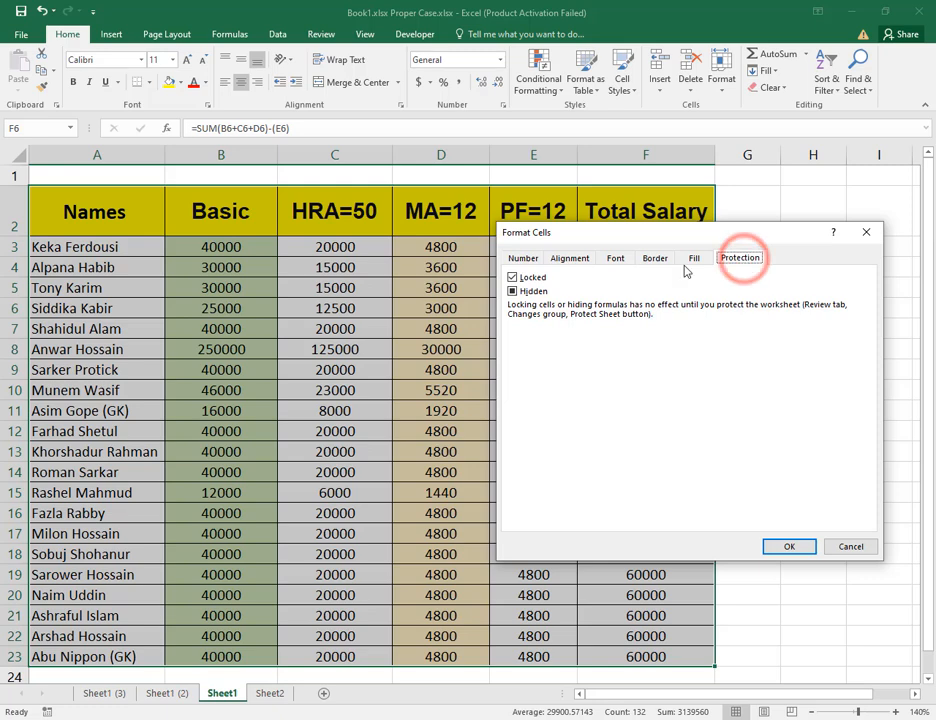
left_click(510, 287)
left_click(511, 289)
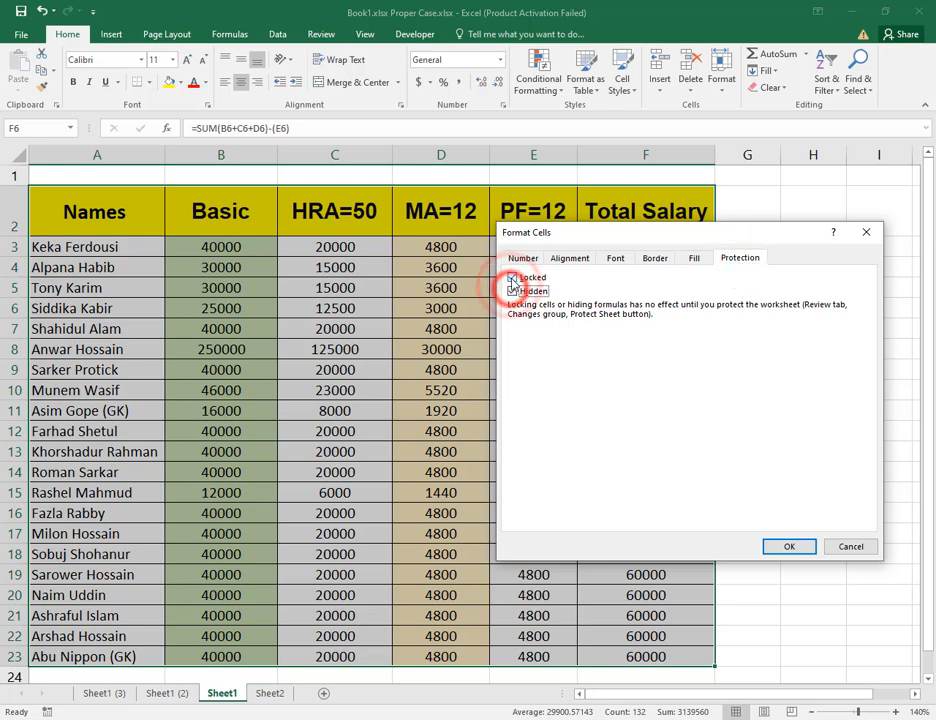
left_click(511, 277)
left_click(513, 287)
left_click(789, 546)
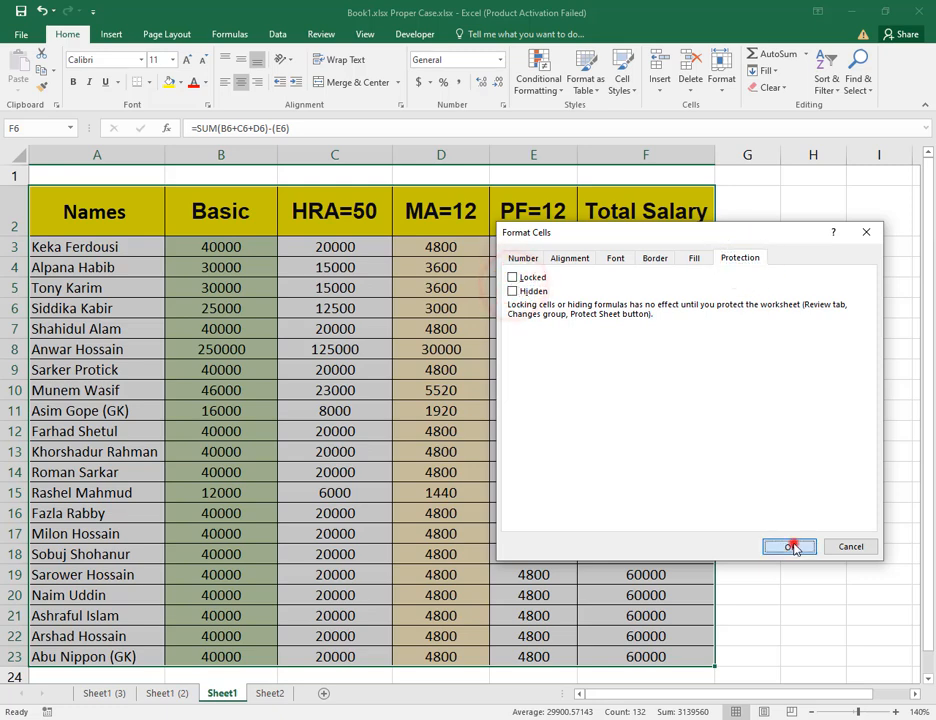
Check several Total Salary cells, opening the F7 formula for editing and confirming it unchanged.
left_click(645, 432)
left_click(650, 349)
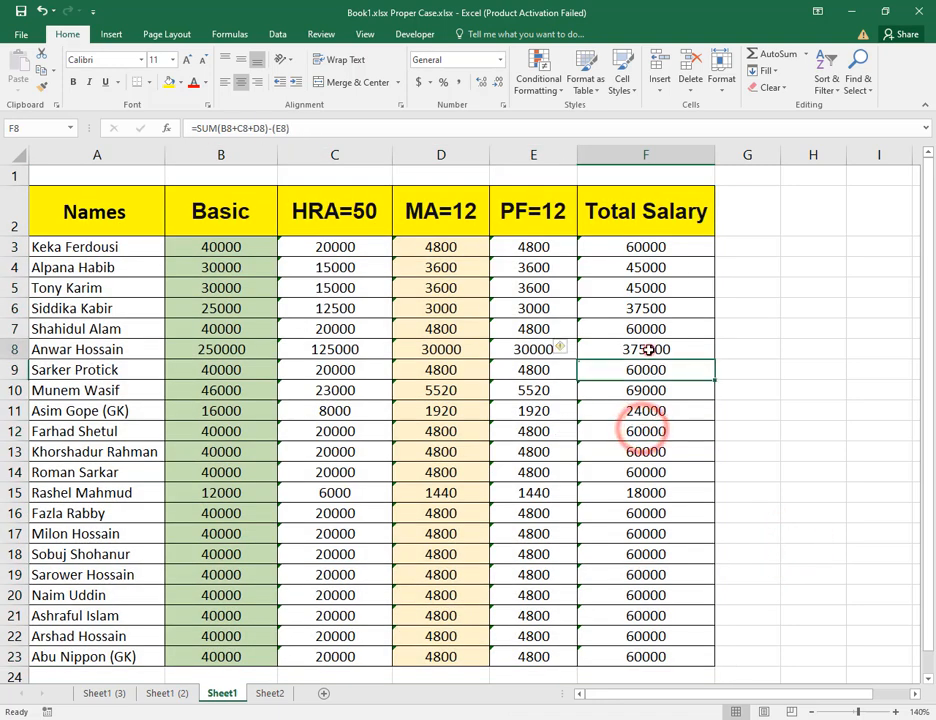
left_click(655, 332)
double_click(655, 331)
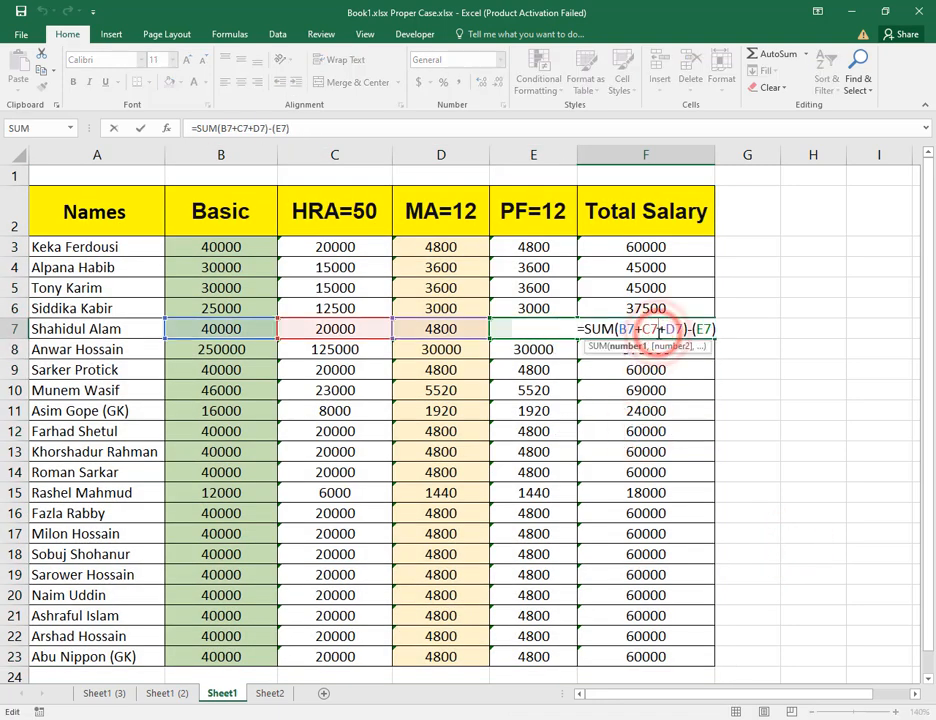
key("Return")
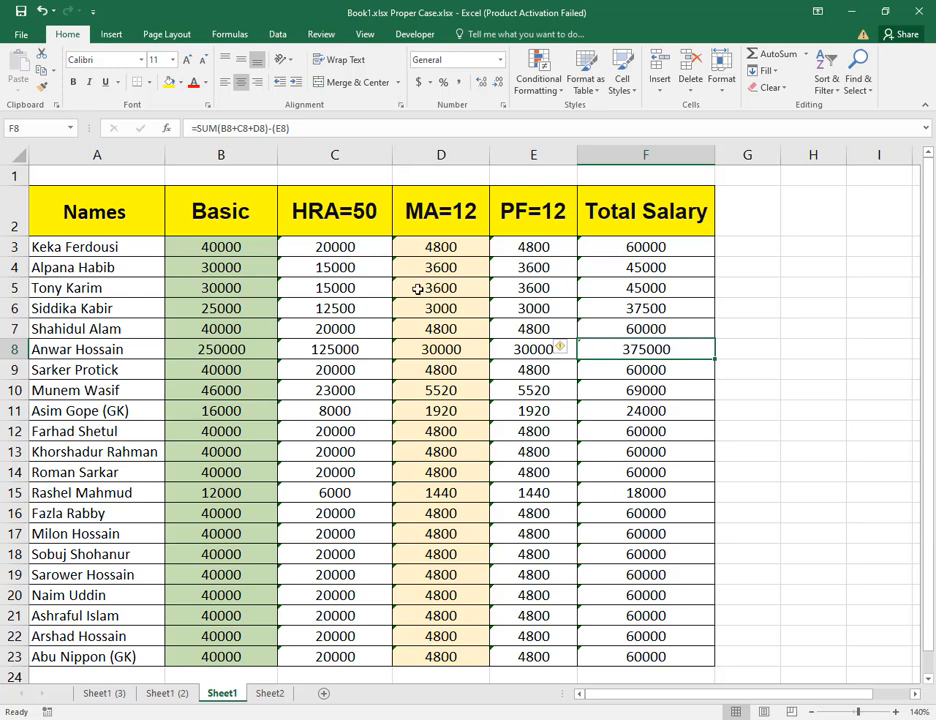